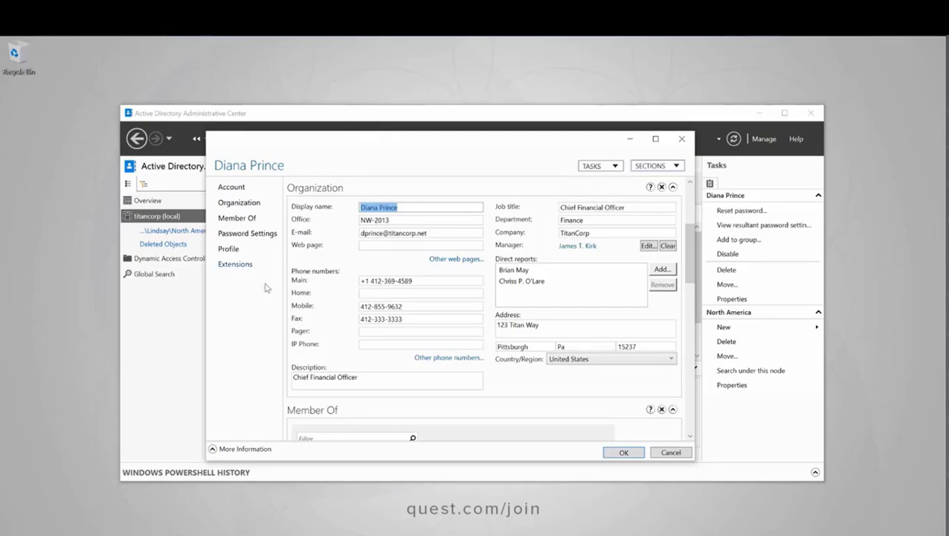
- Check the user's Member Of list, including TitanCorp Finance Dept and Finance Users, then close her properties
{"action": "left_click", "coordinate": [245, 218]}
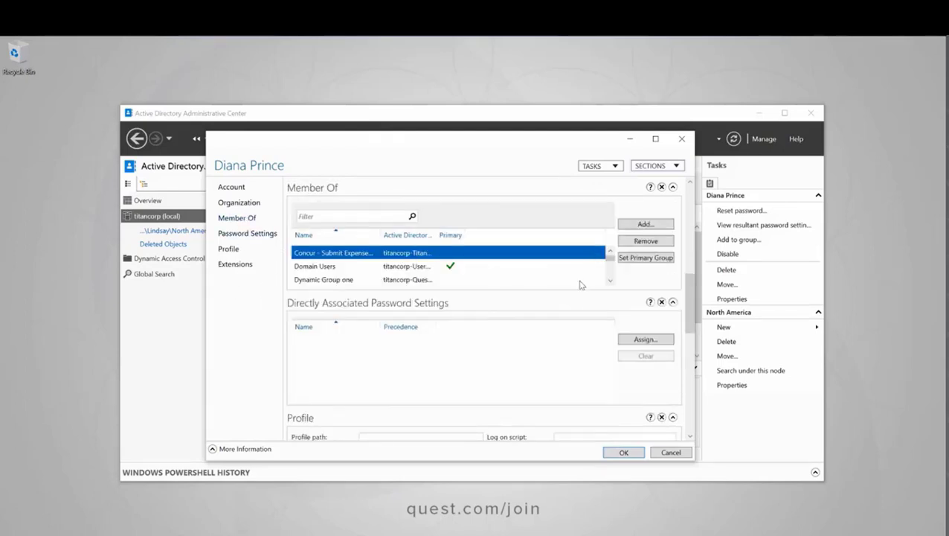
{"action": "left_click", "coordinate": [609, 283]}
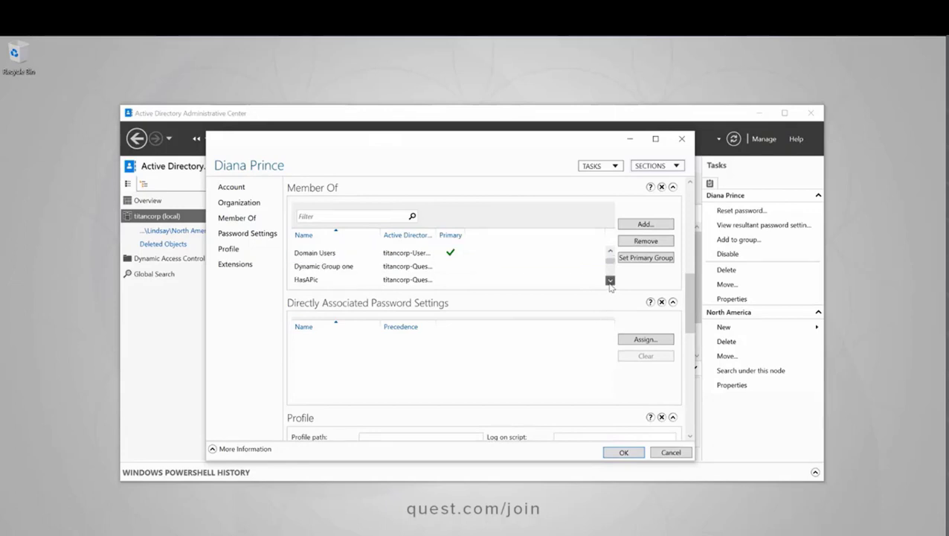
{"action": "left_click", "coordinate": [610, 282]}
{"action": "left_click", "coordinate": [610, 282]}
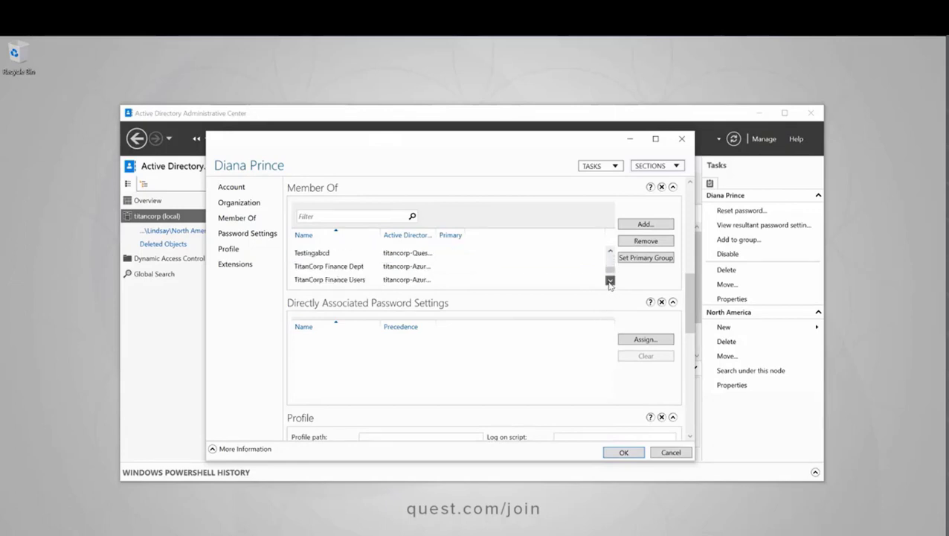
{"action": "left_click", "coordinate": [610, 283]}
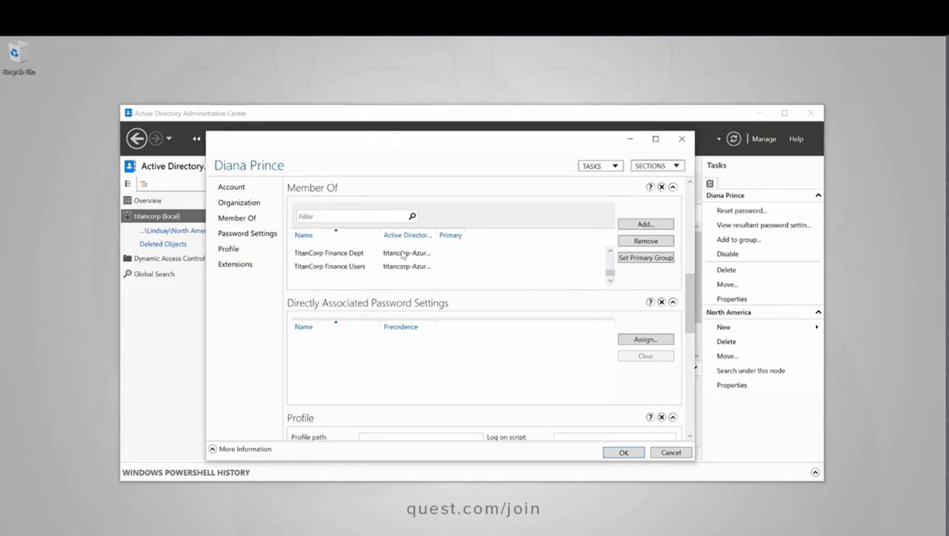
{"action": "left_click", "coordinate": [624, 452]}
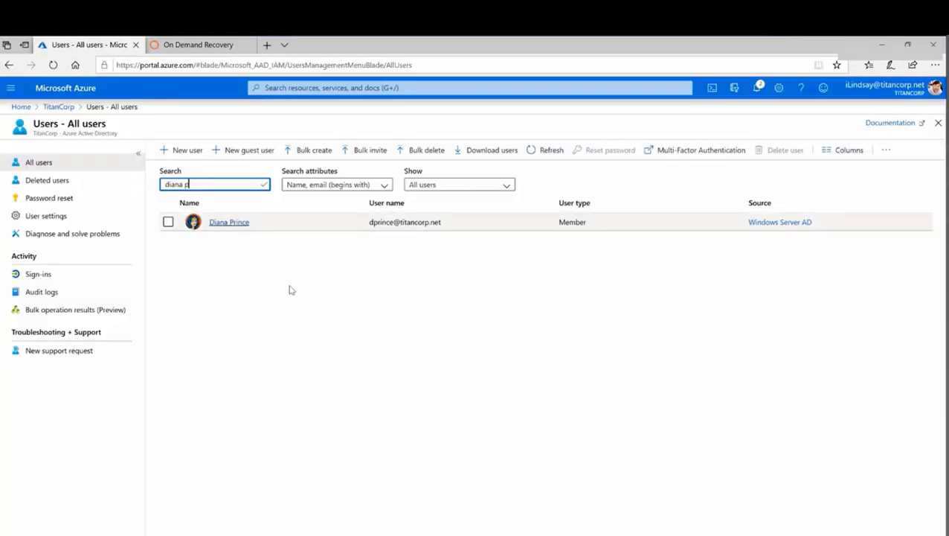
- Open the found user's profile and view her assigned roles: Compliance administrator, Directory readers, Global reader
{"action": "key", "text": "Return"}
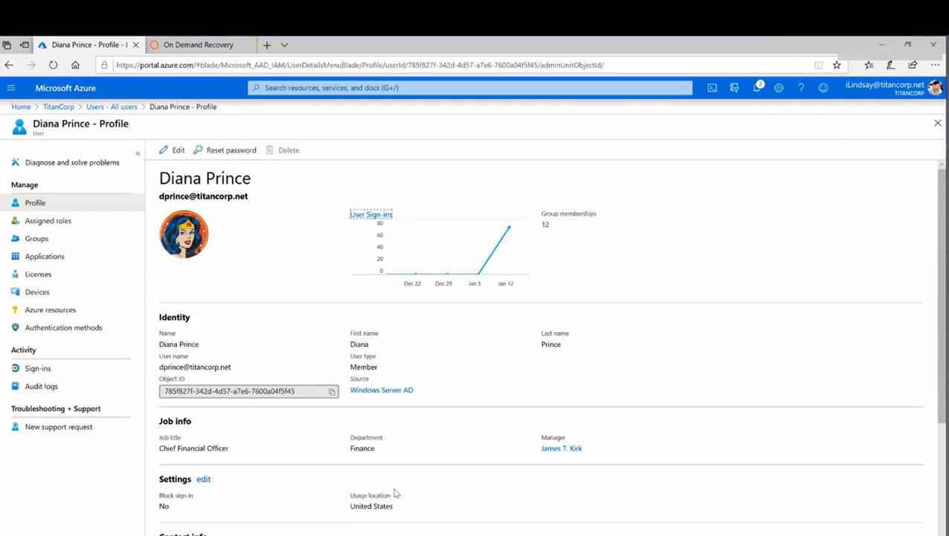
{"action": "left_click", "coordinate": [46, 222]}
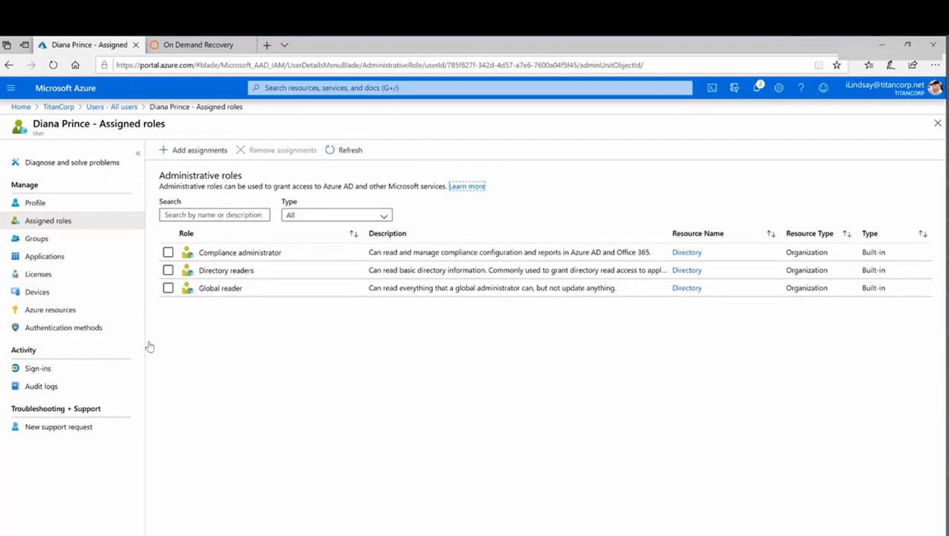
- Step through the user's groups, assigned applications, three licenses and authentication methods
{"action": "left_click", "coordinate": [36, 238]}
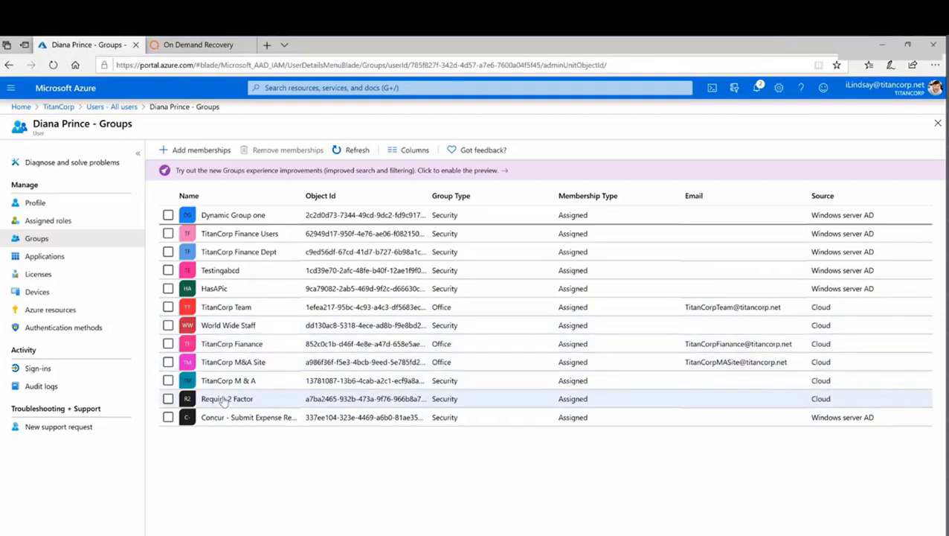
{"action": "left_click", "coordinate": [42, 259]}
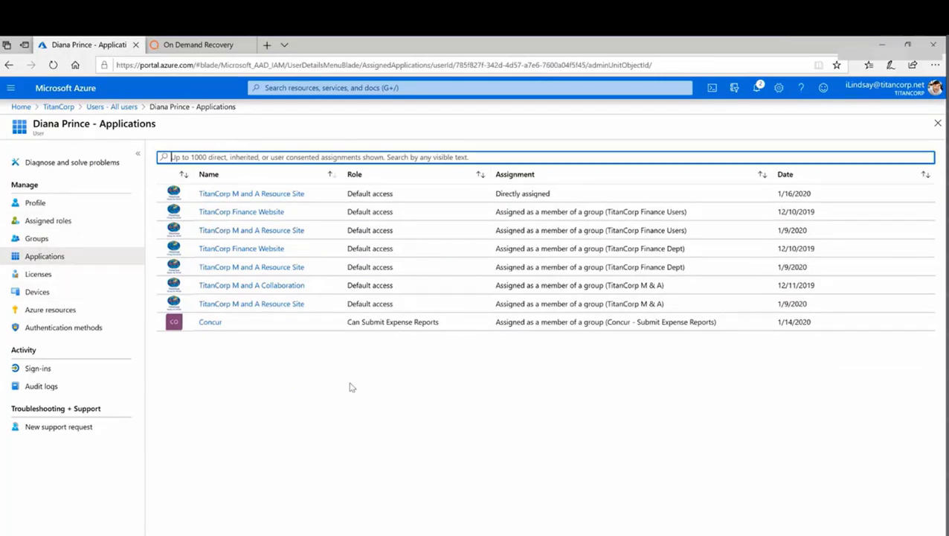
{"action": "left_click", "coordinate": [36, 274]}
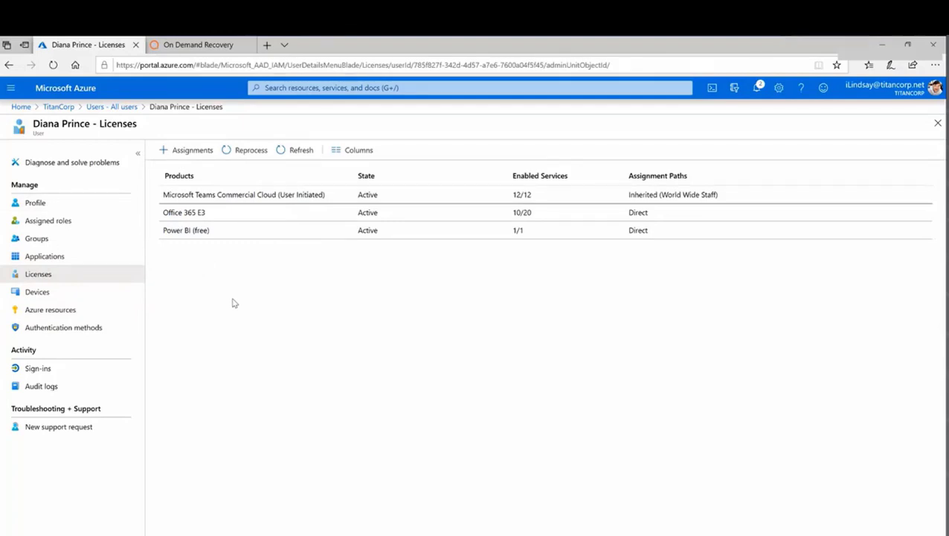
{"action": "left_click", "coordinate": [55, 326]}
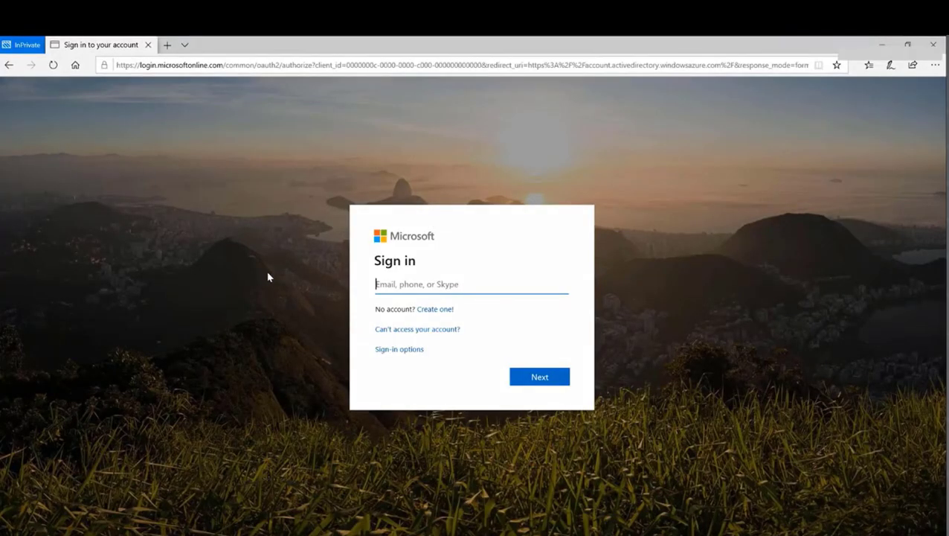
- Enter the user's account name on the Microsoft sign-in page to reach the password step
{"action": "type", "text": "dia"}
{"action": "key", "text": "BackSpace"}
{"action": "key", "text": "BackSpace"}
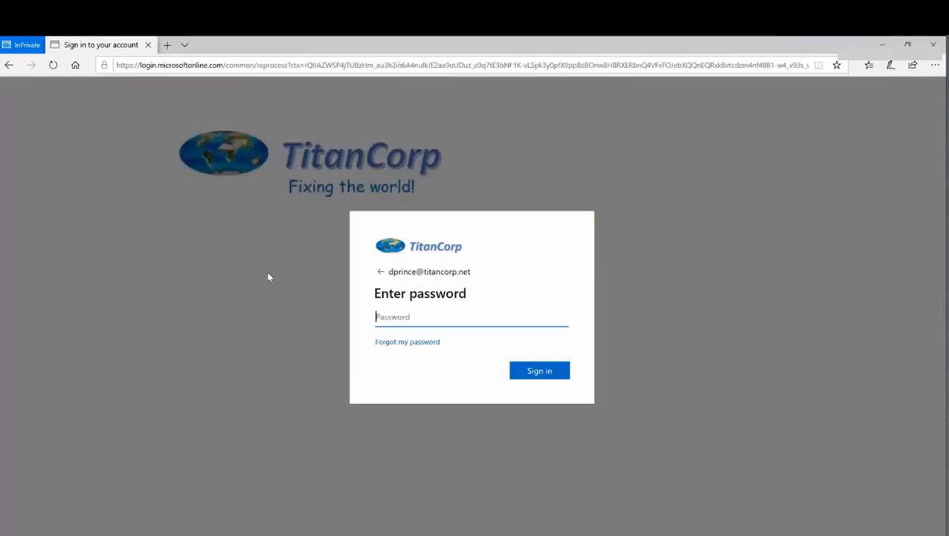
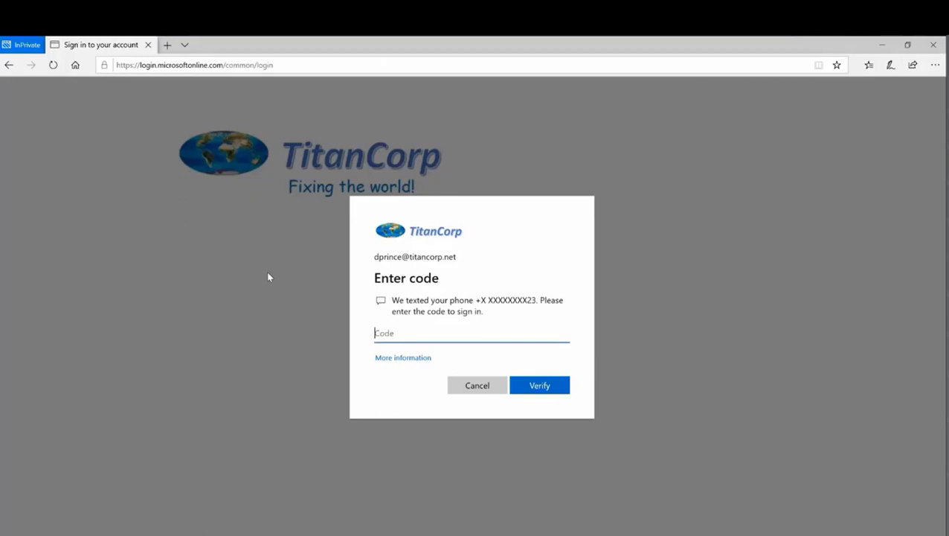
- Enter the texted verification code to finish signing in and reach the TitanCorp Apps page
{"action": "type", "text": "021"}
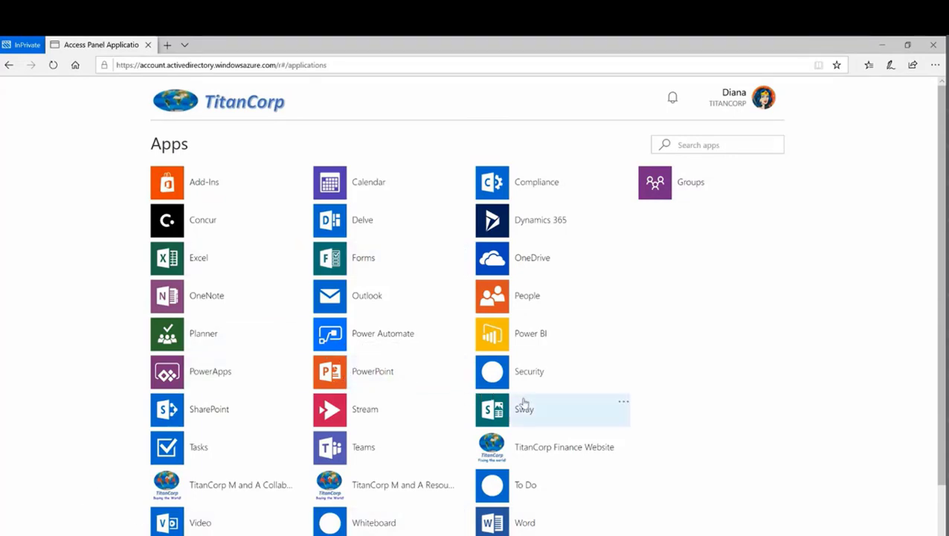
- Launch Outlook and then Teams from My Apps to confirm both open, then close Edge
{"action": "left_click", "coordinate": [357, 296]}
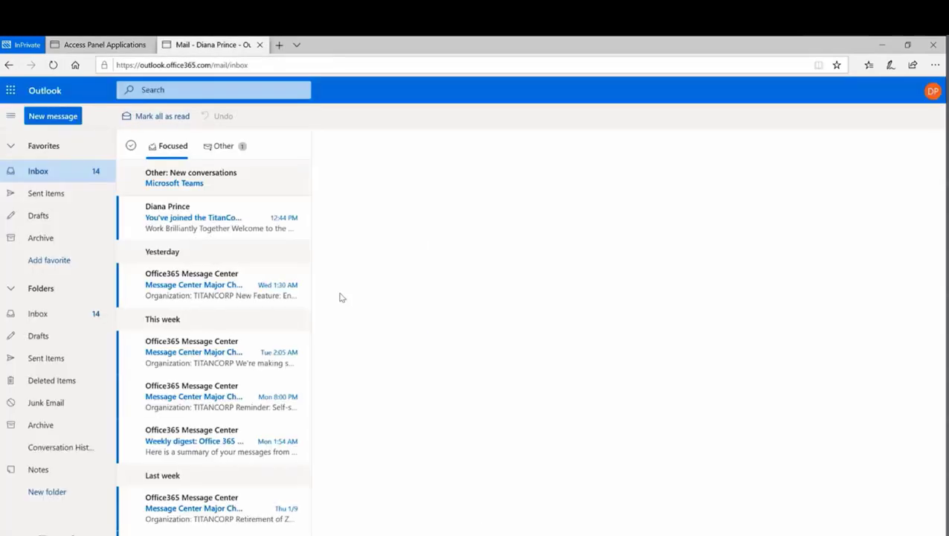
{"action": "left_click", "coordinate": [260, 45]}
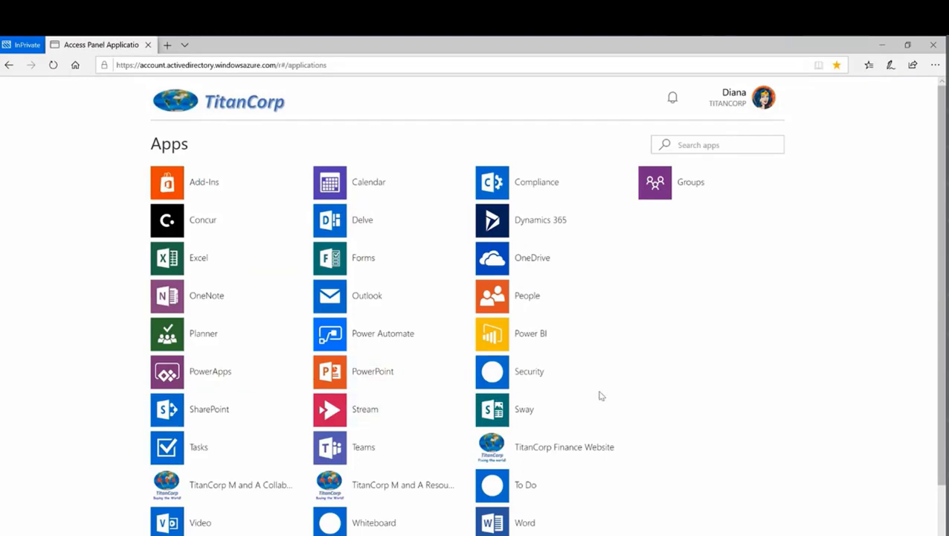
{"action": "left_click", "coordinate": [364, 447]}
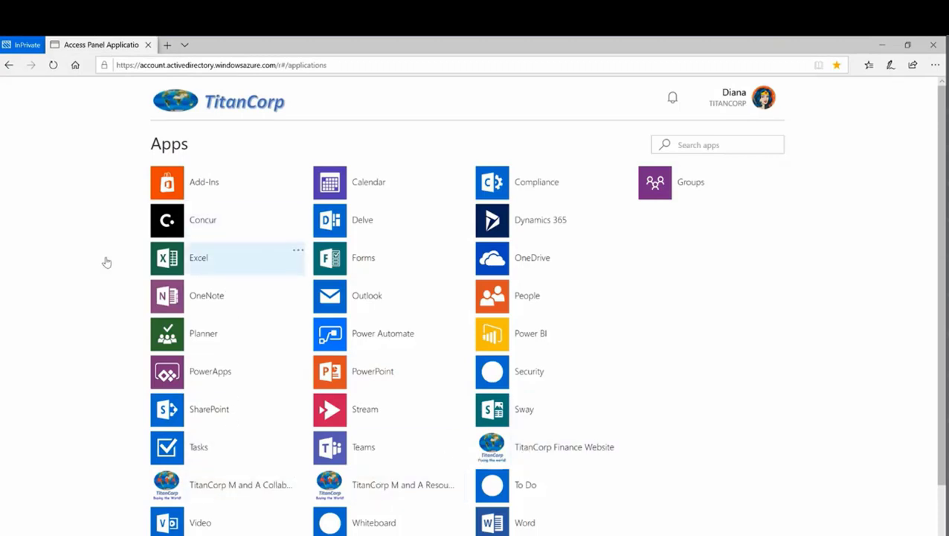
{"action": "left_click", "coordinate": [933, 47]}
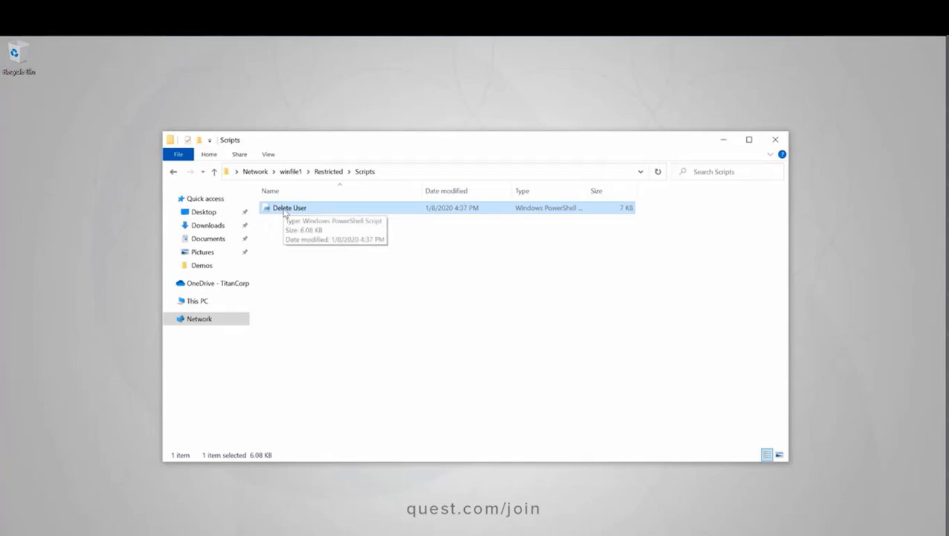
- Run the Delete User script in PowerShell with the admin password and the user's SAM account name
{"action": "right_click", "coordinate": [284, 212]}
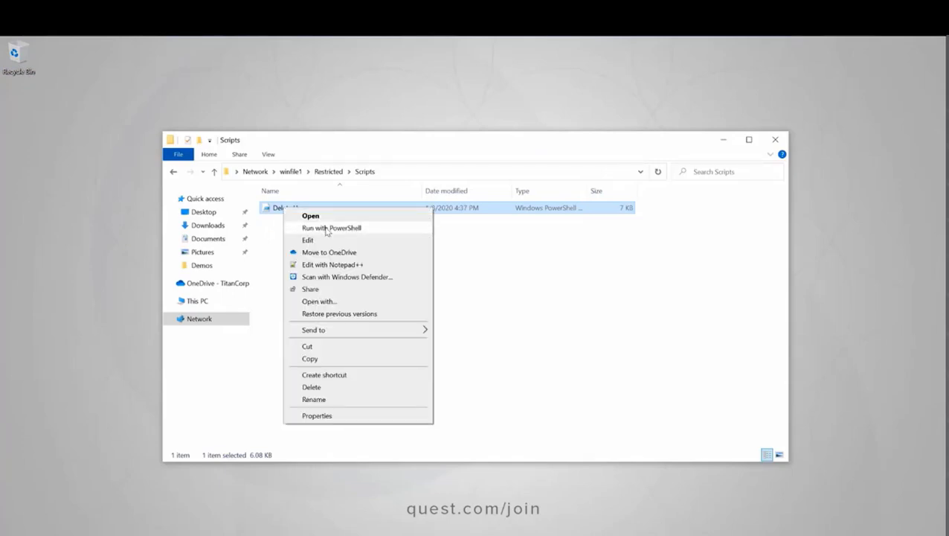
{"action": "left_click", "coordinate": [327, 226]}
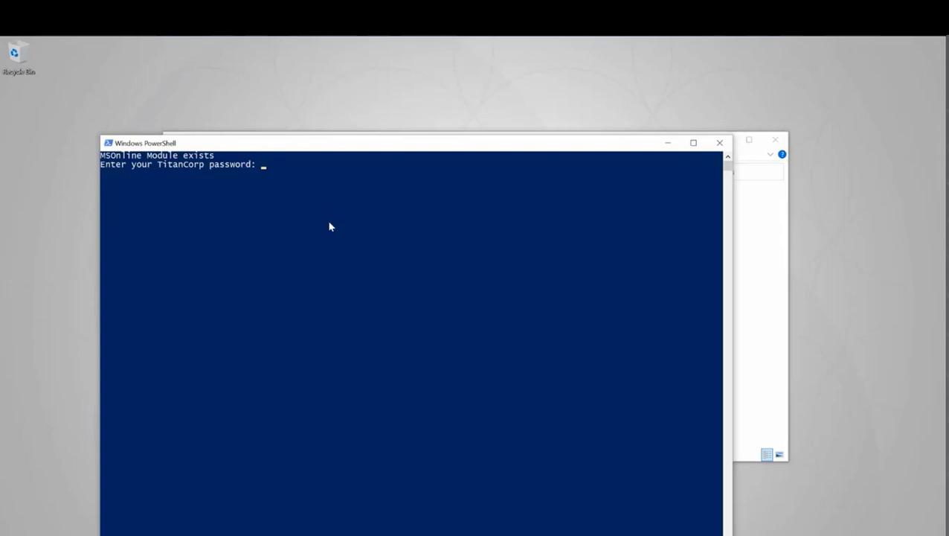
{"action": "type", "text": "*********"}
{"action": "key", "text": "Return"}
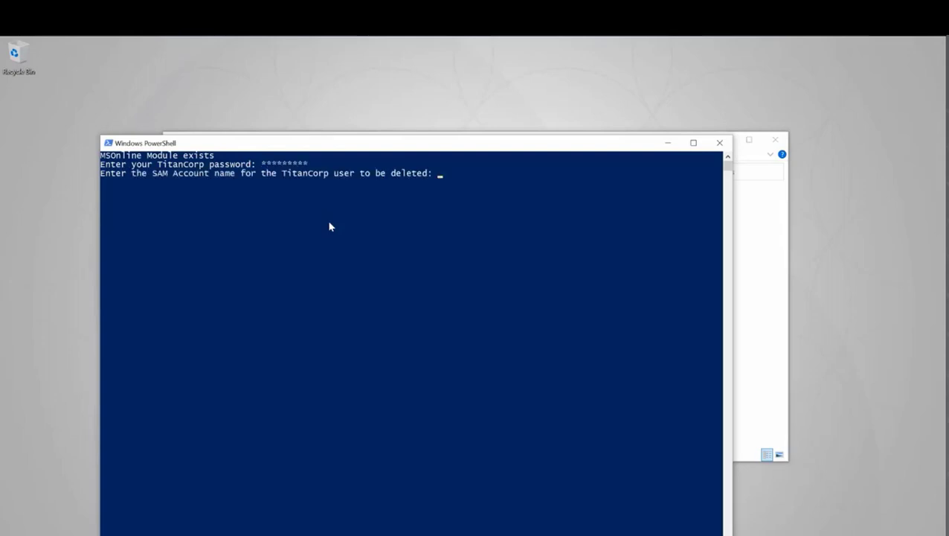
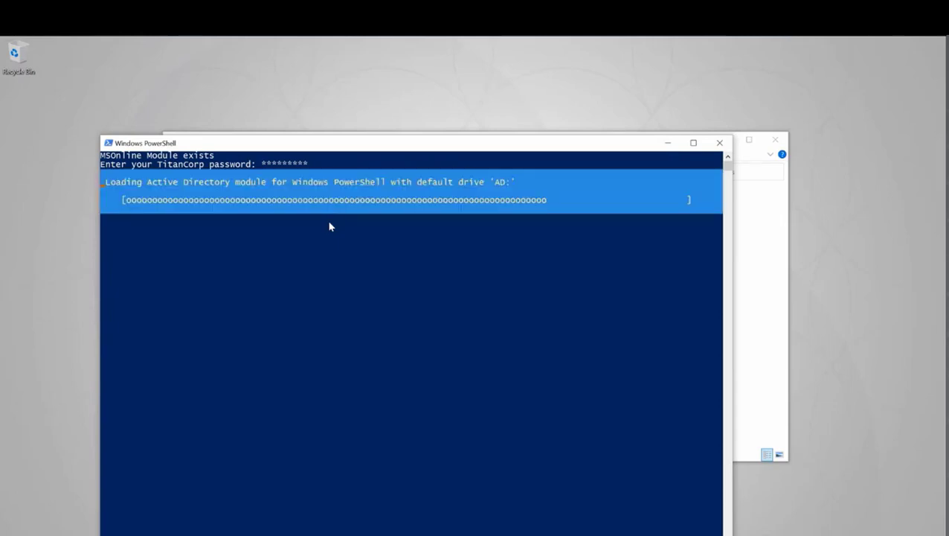
{"action": "type", "text": "y"}
{"action": "key", "text": "Return"}
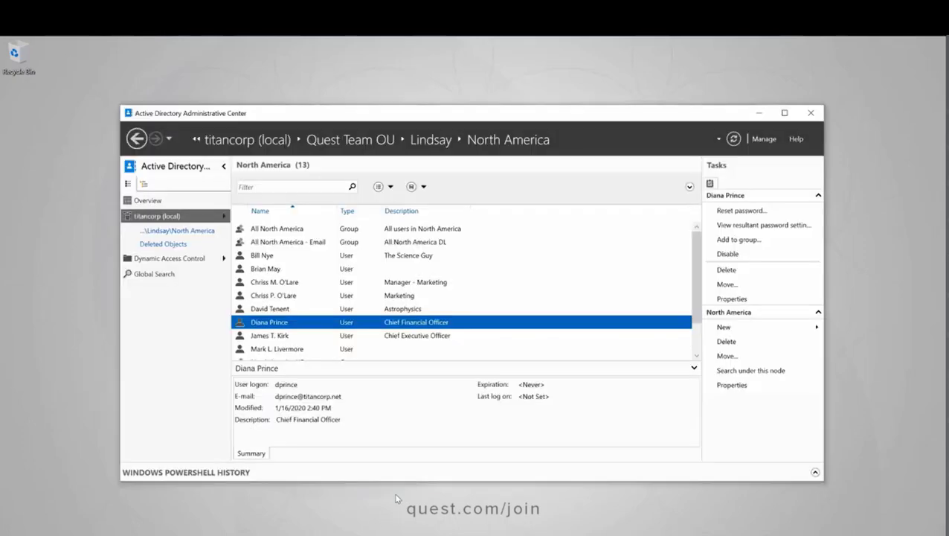
- Restore the user from Deleted Objects and confirm she reappears in the refreshed North America OU
{"action": "left_click", "coordinate": [158, 244]}
{"action": "left_click", "coordinate": [733, 139]}
{"action": "left_click", "coordinate": [253, 232]}
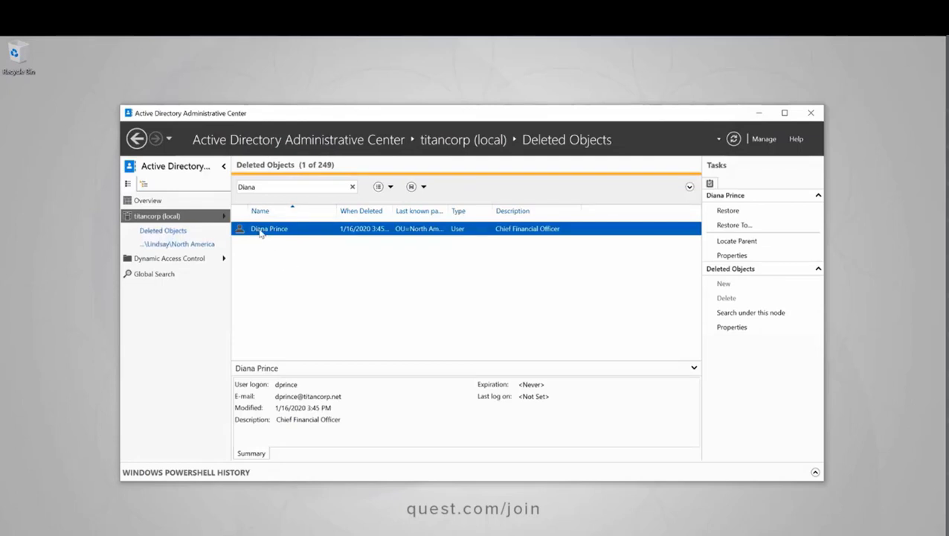
{"action": "right_click", "coordinate": [260, 232]}
{"action": "left_click", "coordinate": [277, 238]}
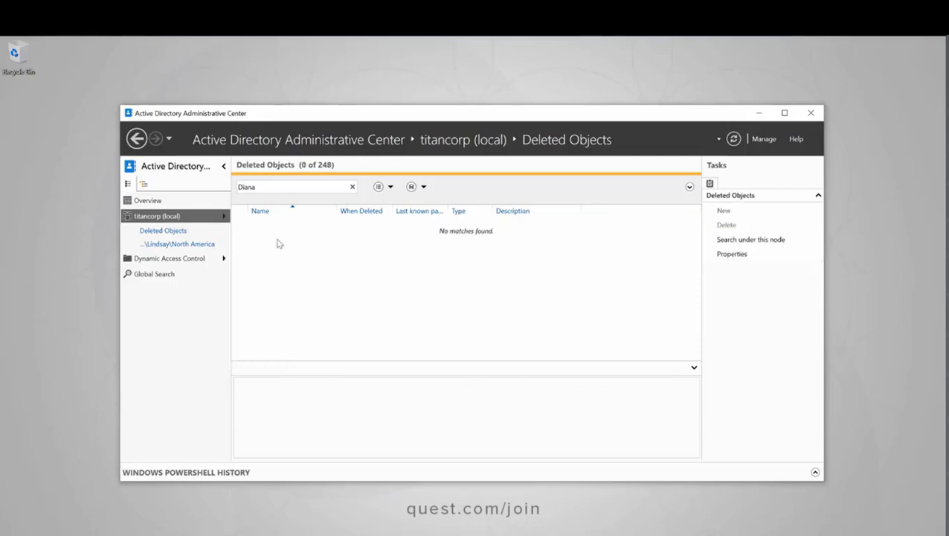
{"action": "left_click", "coordinate": [173, 244]}
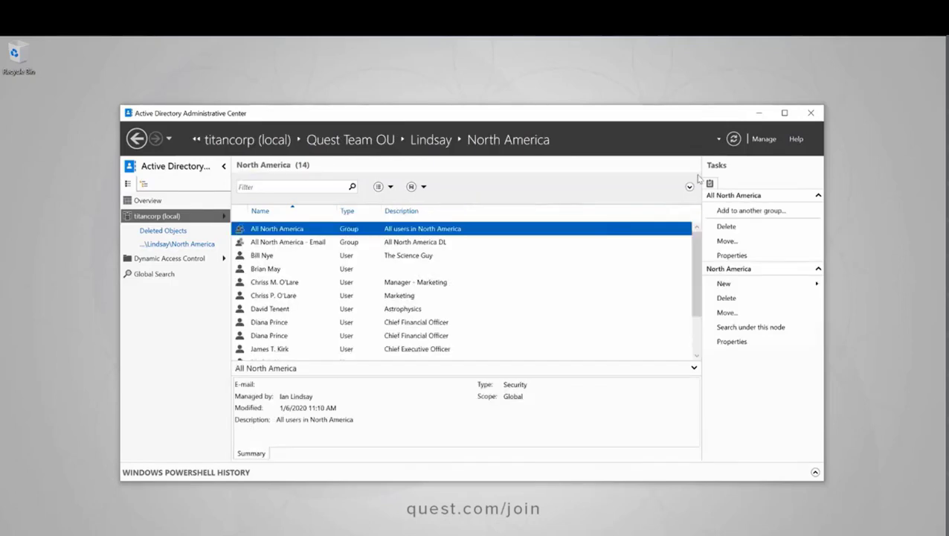
{"action": "left_click", "coordinate": [734, 140]}
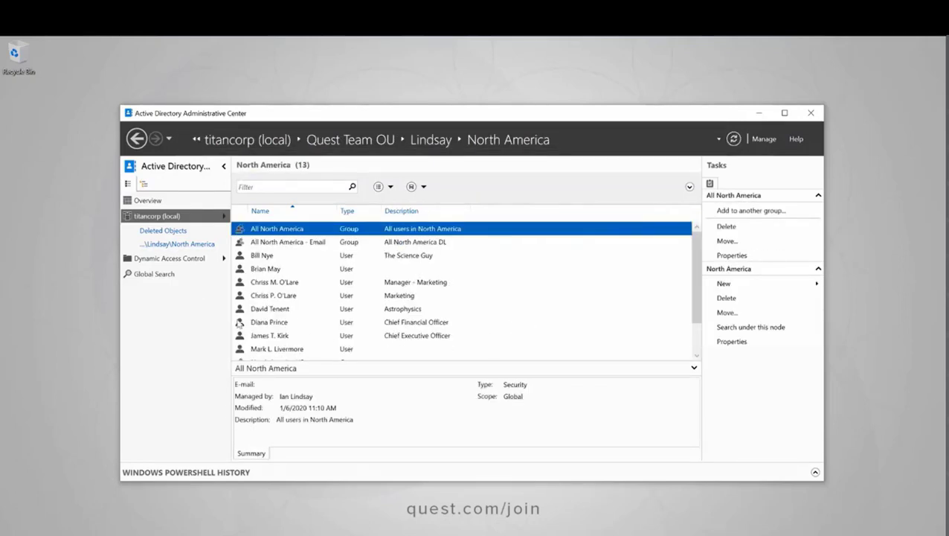
{"action": "left_click", "coordinate": [759, 112]}
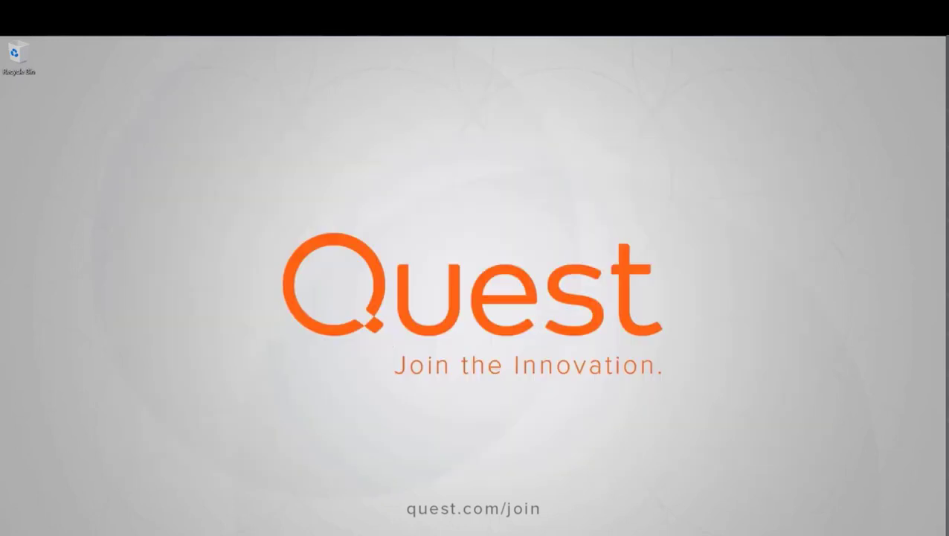
- Rerun the AD delta sync command, then open My Apps in an Edge InPrivate window
{"action": "left_click", "coordinate": [278, 384]}
{"action": "key", "text": "Up"}
{"action": "right_click", "coordinate": [80, 533]}
{"action": "left_click", "coordinate": [85, 480]}
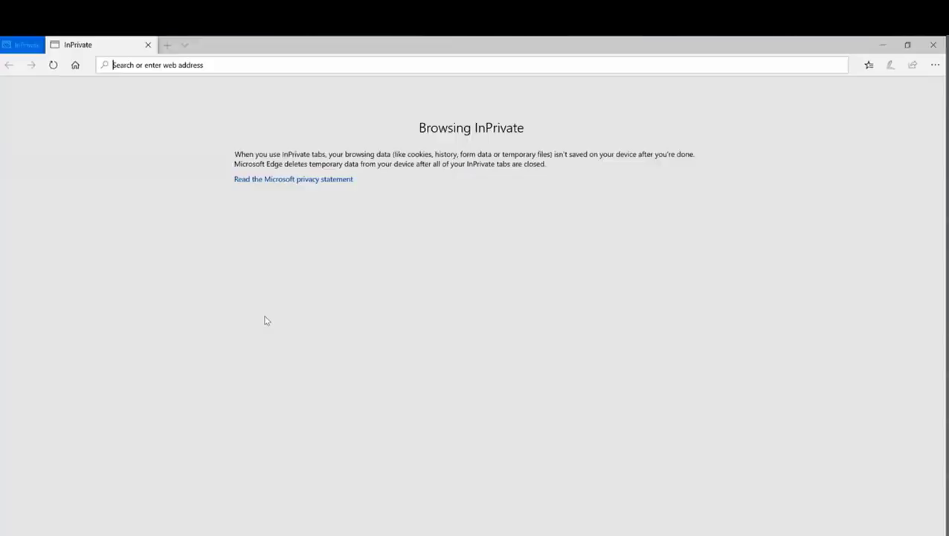
{"action": "type", "text": "https://account.activedirectory.windowsazure.com/r#/applications"}
{"action": "key", "text": "Return"}
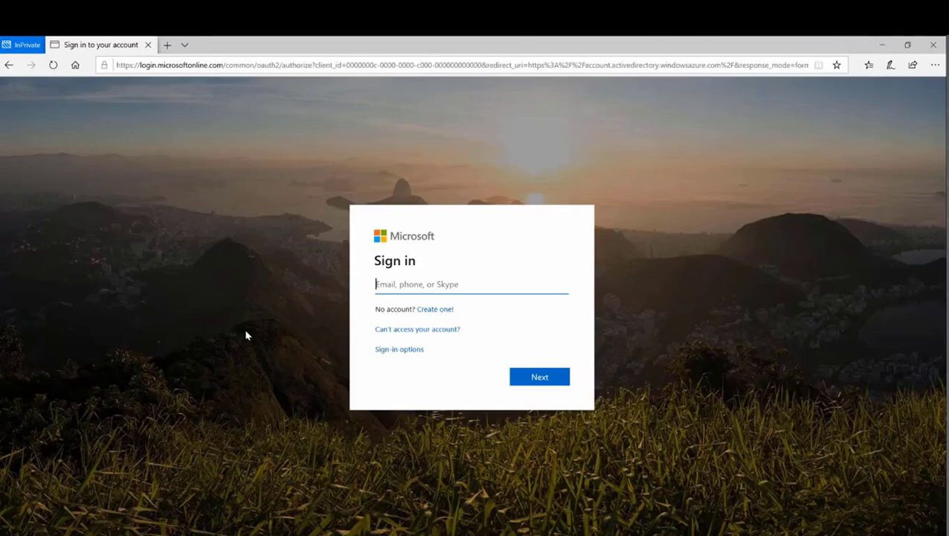
- Sign in as the restored user with her e-mail and password, declining to stay signed in
{"action": "key", "text": "Return"}
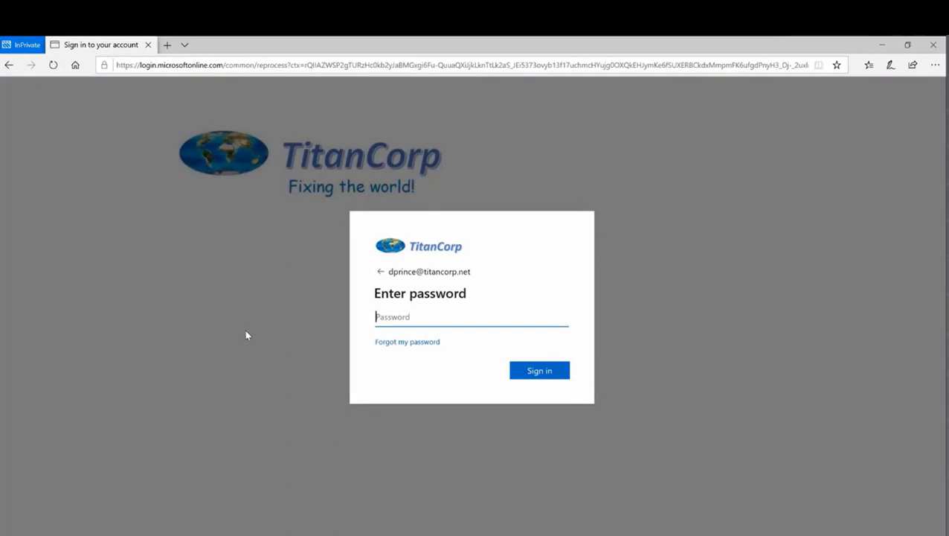
{"action": "type", "text": "•••••••••••"}
{"action": "key", "text": "Return"}
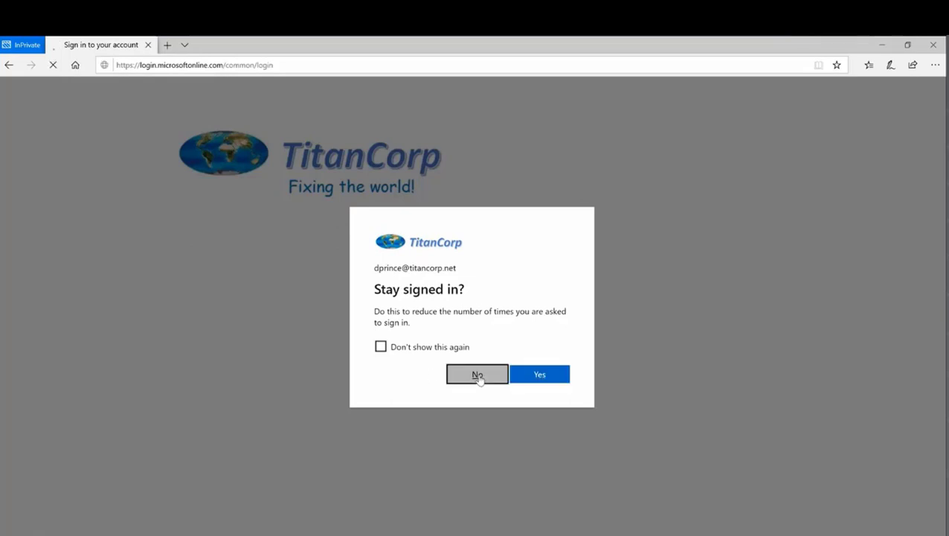
{"action": "left_click", "coordinate": [477, 375]}
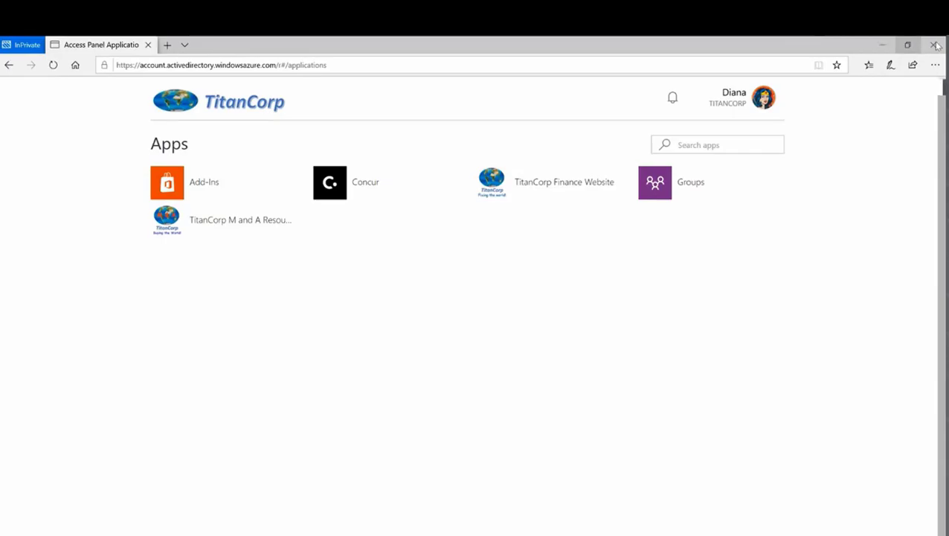
{"action": "left_click", "coordinate": [882, 45]}
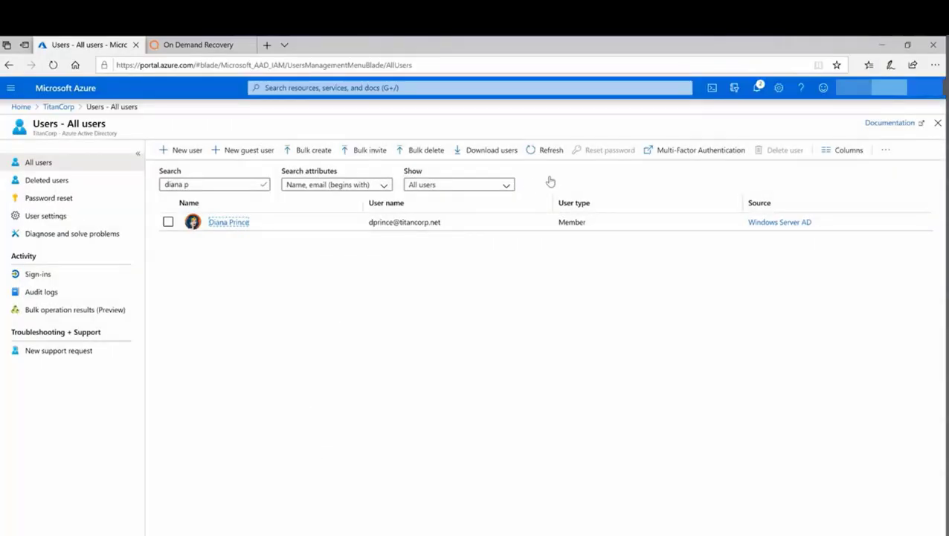
- Refresh the users list and check the restored user's roles, groups, apps, empty licenses and blank contact info
{"action": "left_click", "coordinate": [546, 150]}
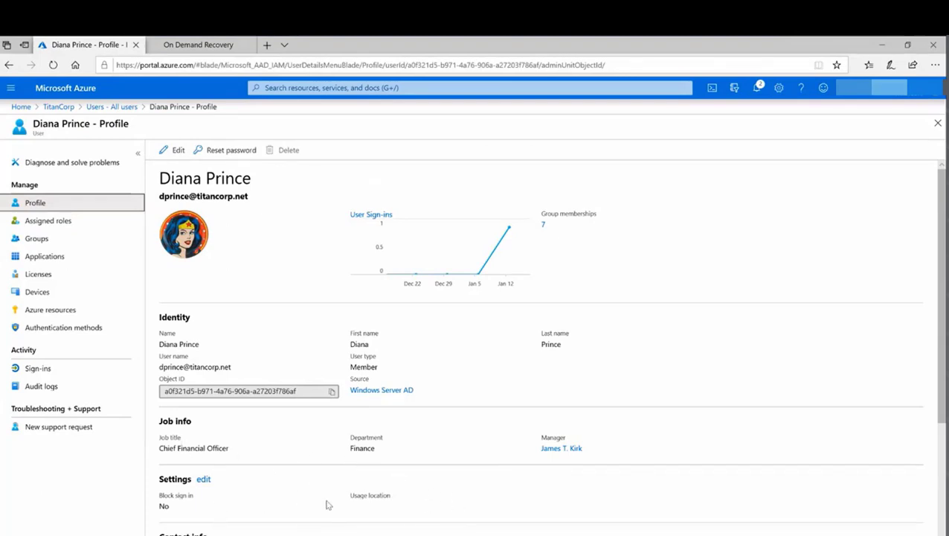
{"action": "left_click", "coordinate": [41, 221]}
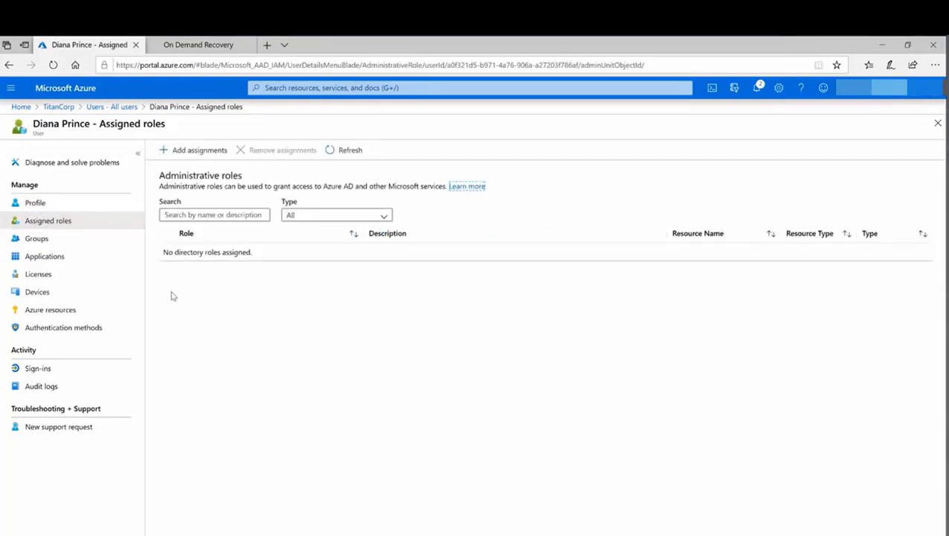
{"action": "left_click", "coordinate": [37, 238]}
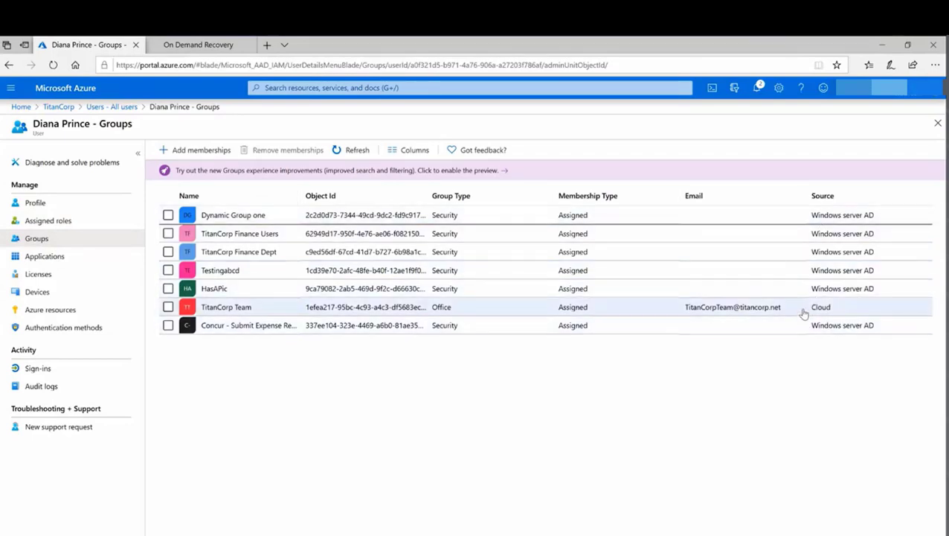
{"action": "left_click", "coordinate": [46, 256]}
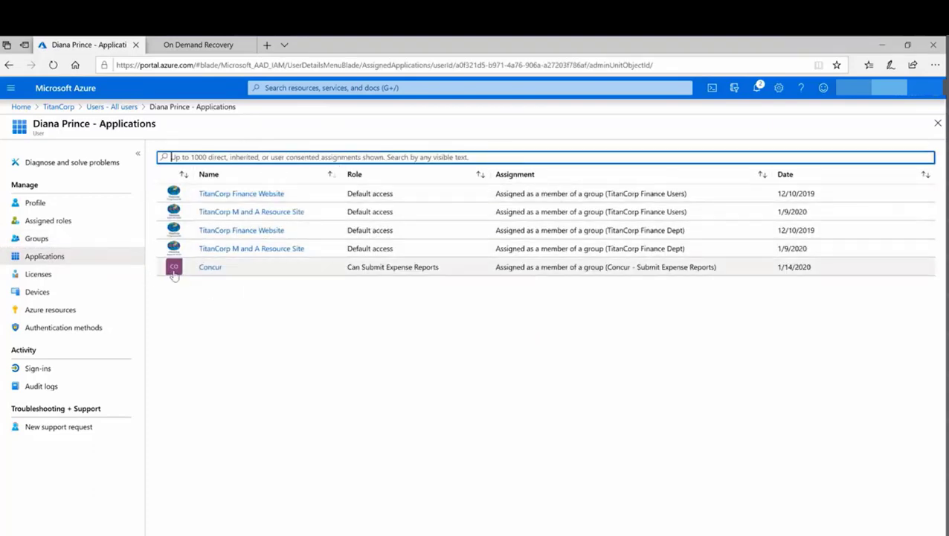
{"action": "left_click", "coordinate": [36, 276]}
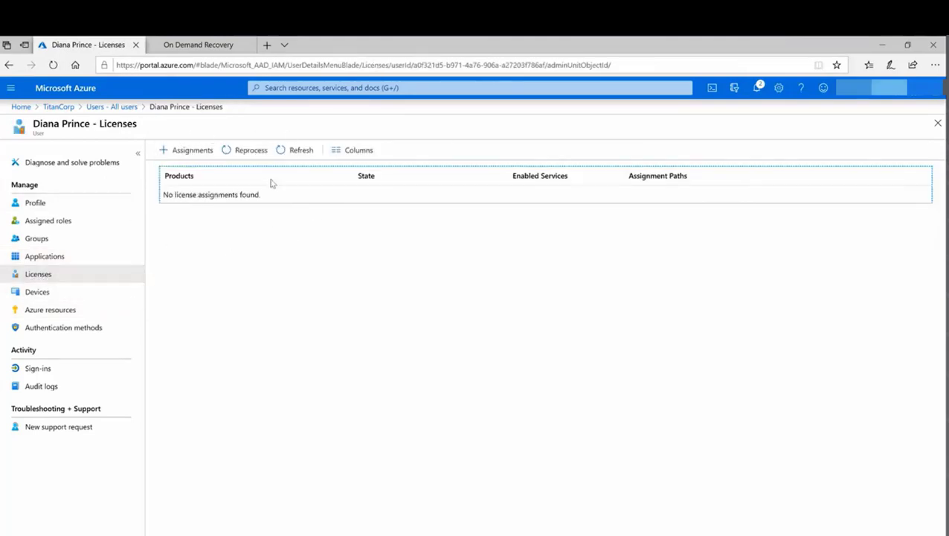
{"action": "left_click", "coordinate": [60, 332]}
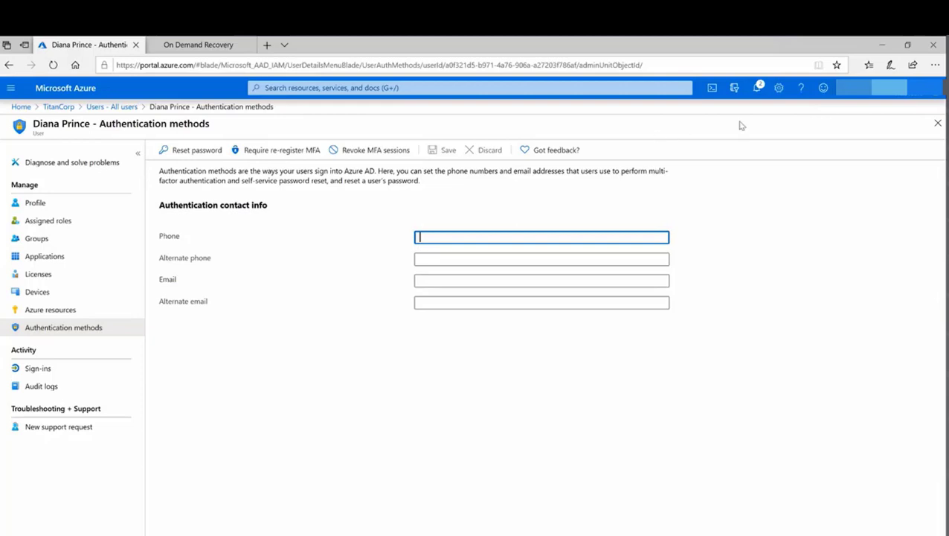
- Run the Delete User script with the admin password and the user's account name, confirming with y
{"action": "left_click", "coordinate": [883, 46]}
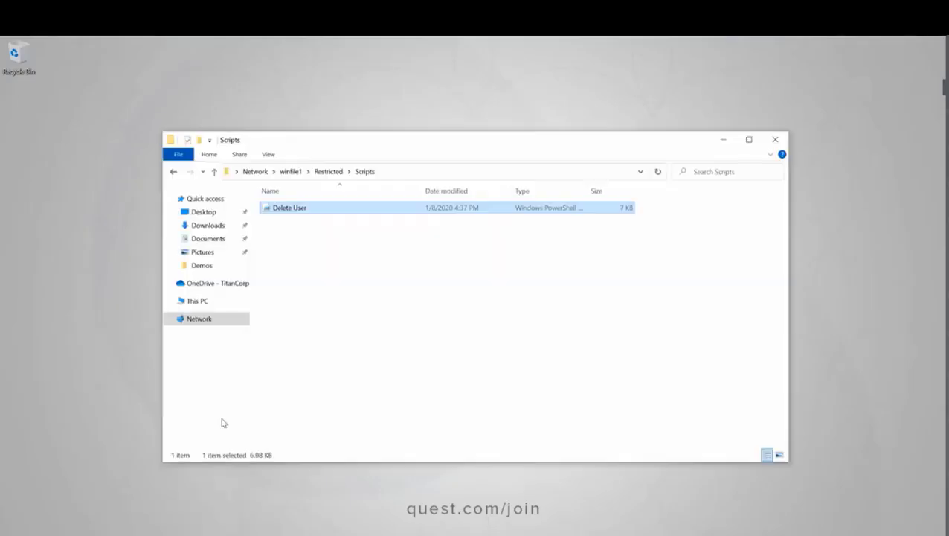
{"action": "right_click", "coordinate": [284, 208]}
{"action": "left_click", "coordinate": [328, 229]}
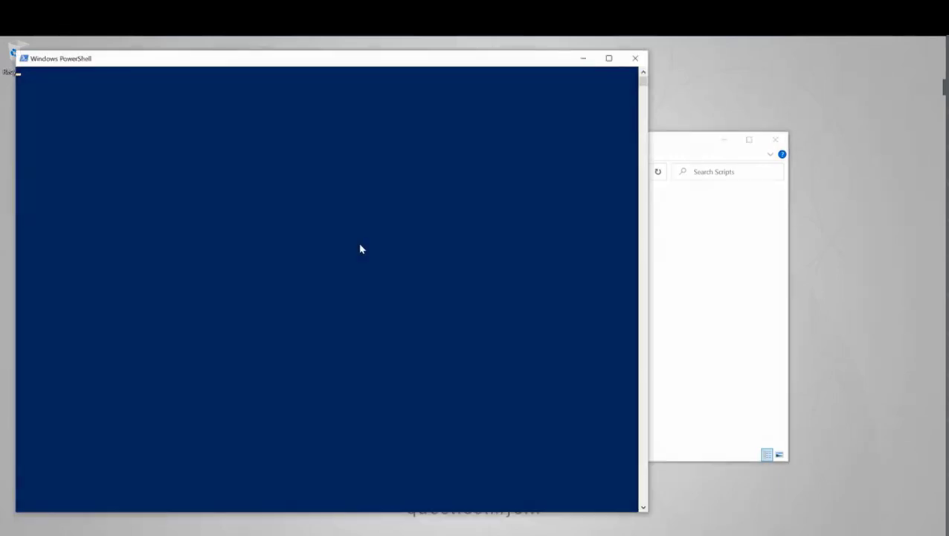
{"action": "type", "text": "*********"}
{"action": "key", "text": "Return"}
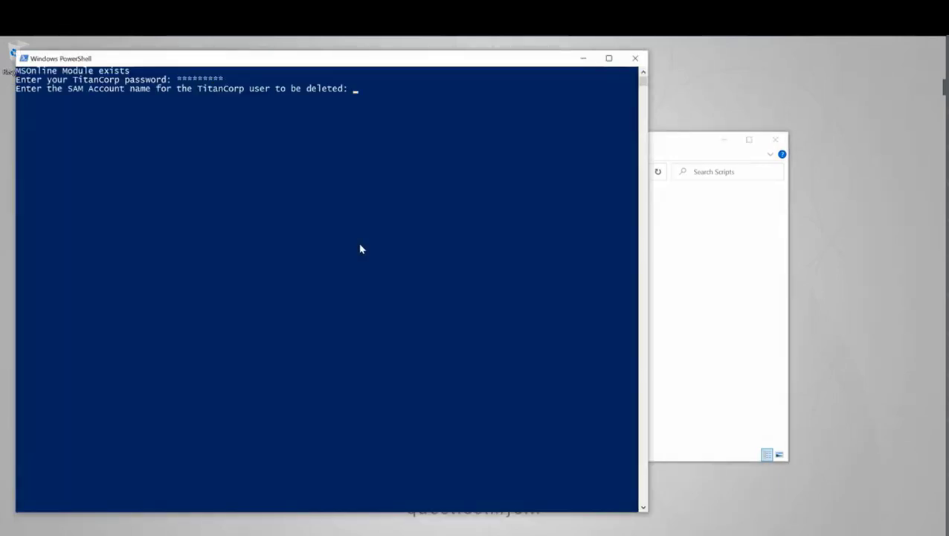
{"action": "key", "text": "Return"}
{"action": "type", "text": "y"}
{"action": "key", "text": "Return"}
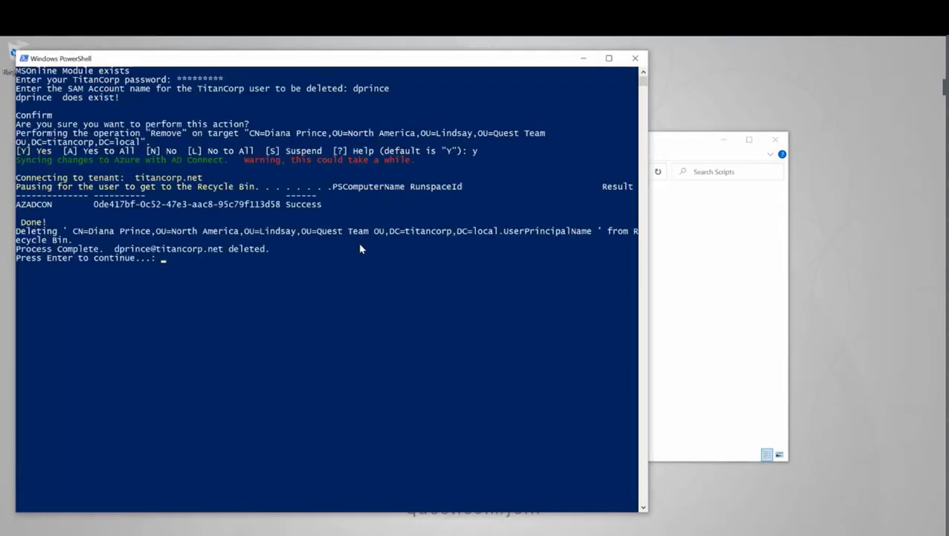
{"action": "key", "text": "Return"}
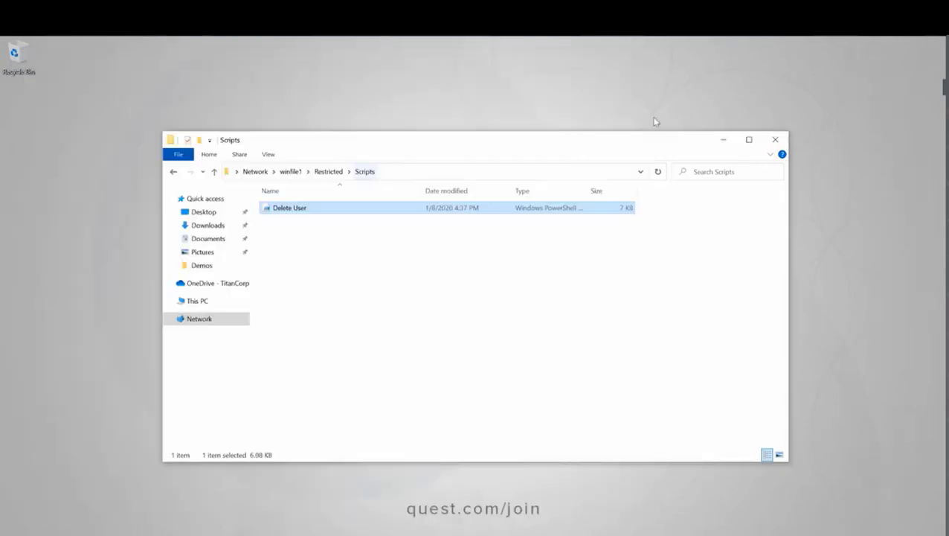
{"action": "left_click", "coordinate": [723, 140]}
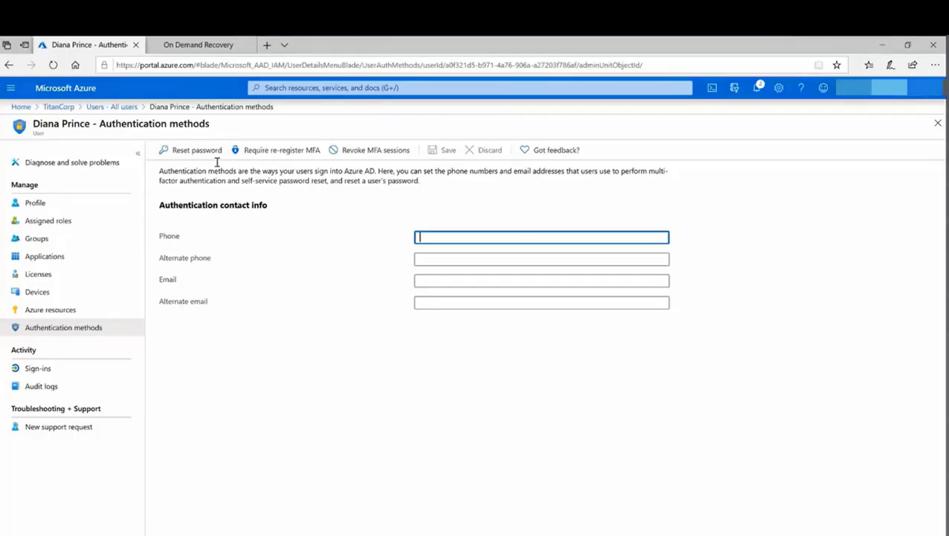
- Switch to On Demand Recovery, view the TitanCorp backups list, and open the Differences report
{"action": "left_click", "coordinate": [193, 46]}
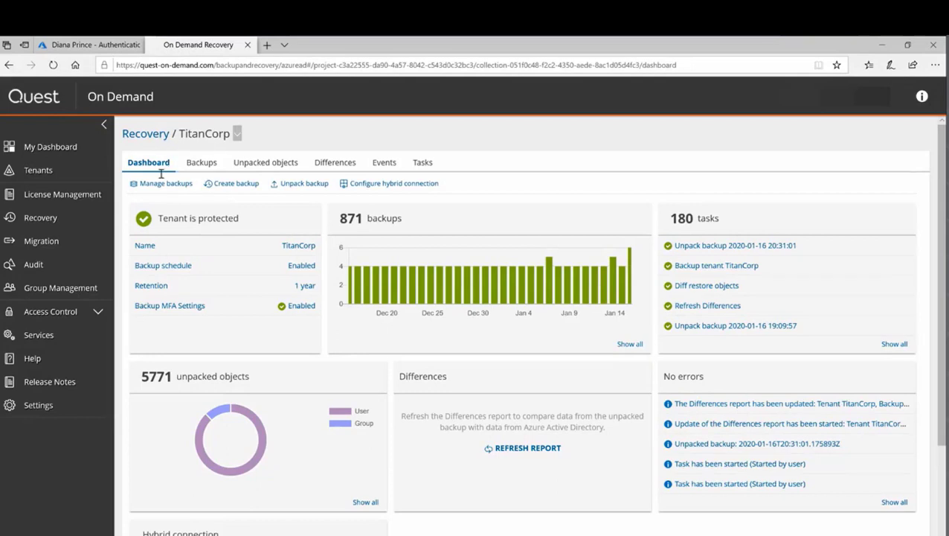
{"action": "left_click", "coordinate": [200, 164]}
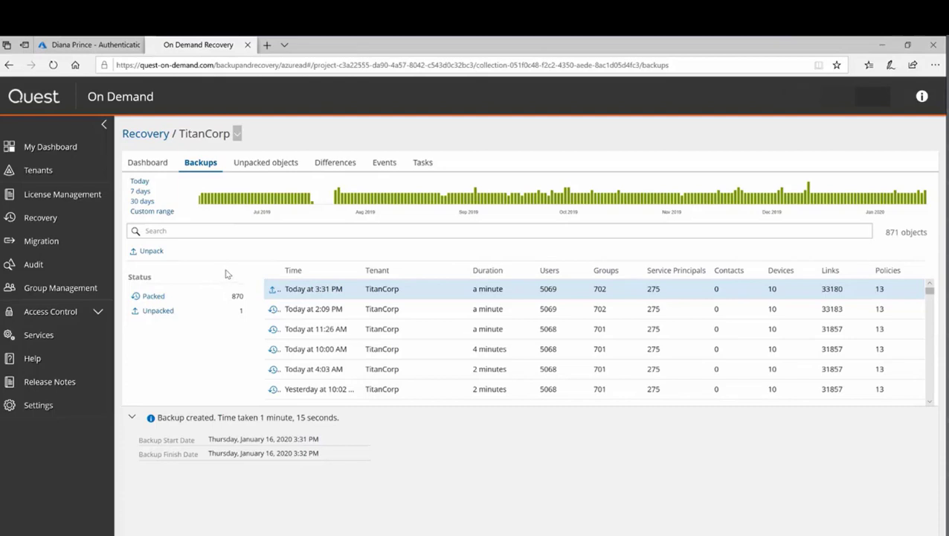
{"action": "left_click", "coordinate": [328, 165]}
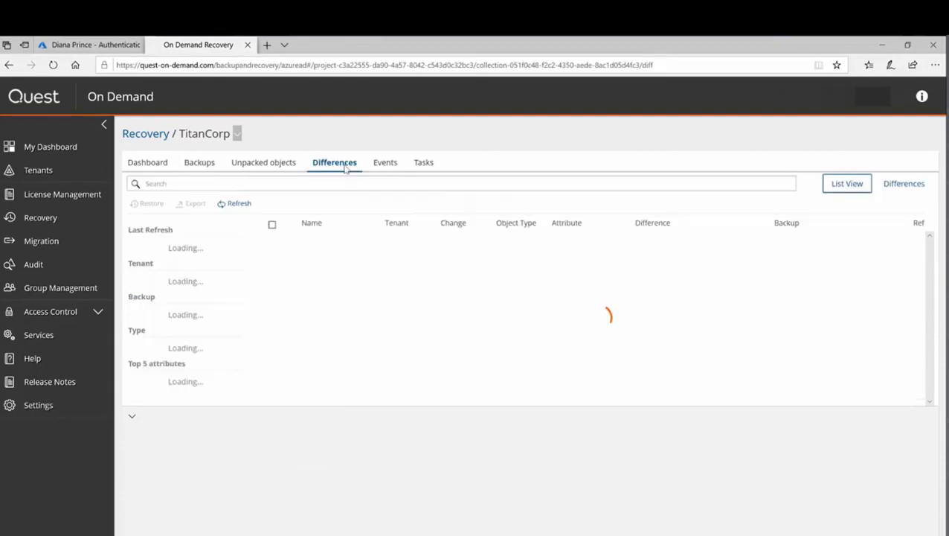
- Refresh the Differences report against today's 3:31 PM backup, revealing the hard-deleted user and a license change
{"action": "left_click", "coordinate": [237, 204]}
{"action": "left_click", "coordinate": [576, 232]}
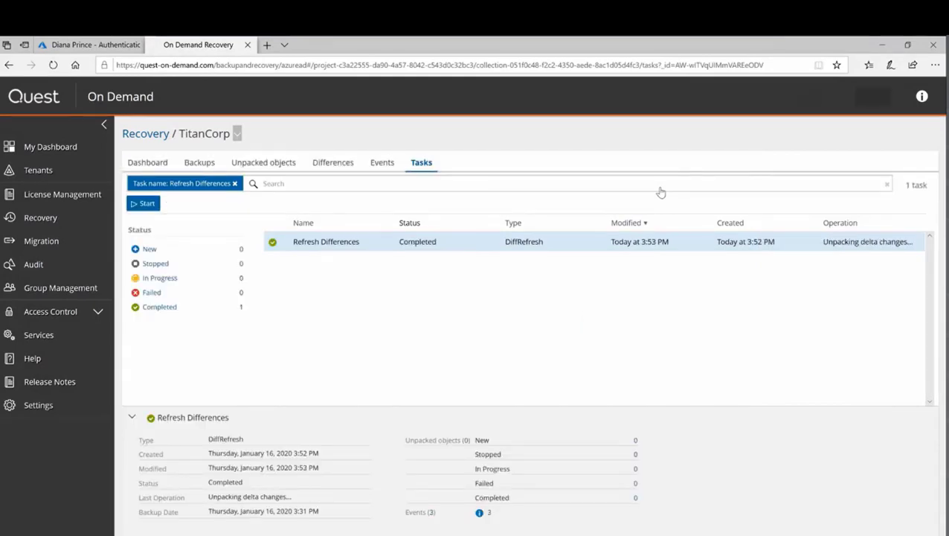
{"action": "left_click", "coordinate": [332, 163]}
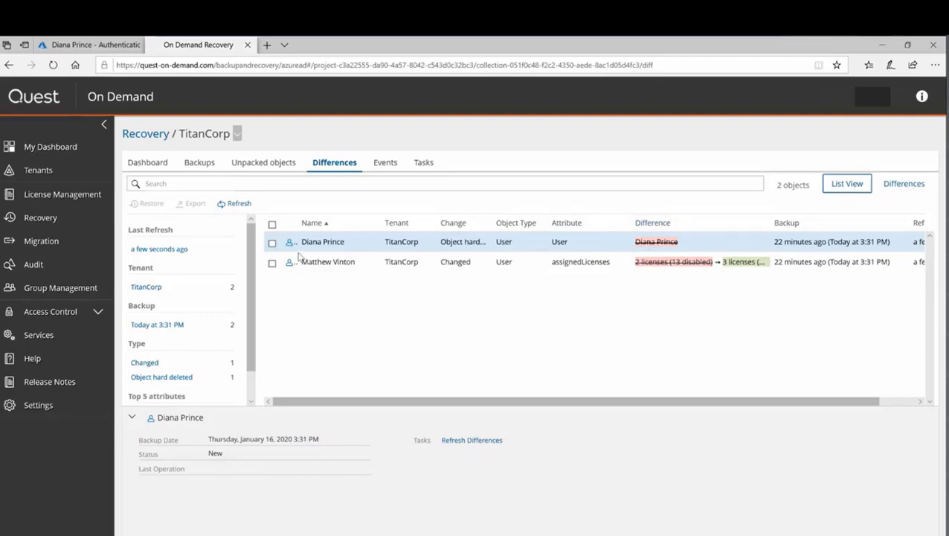
- Restore the hard-deleted user from the 3:31 PM backup and open the completed task's details
{"action": "left_click", "coordinate": [272, 243]}
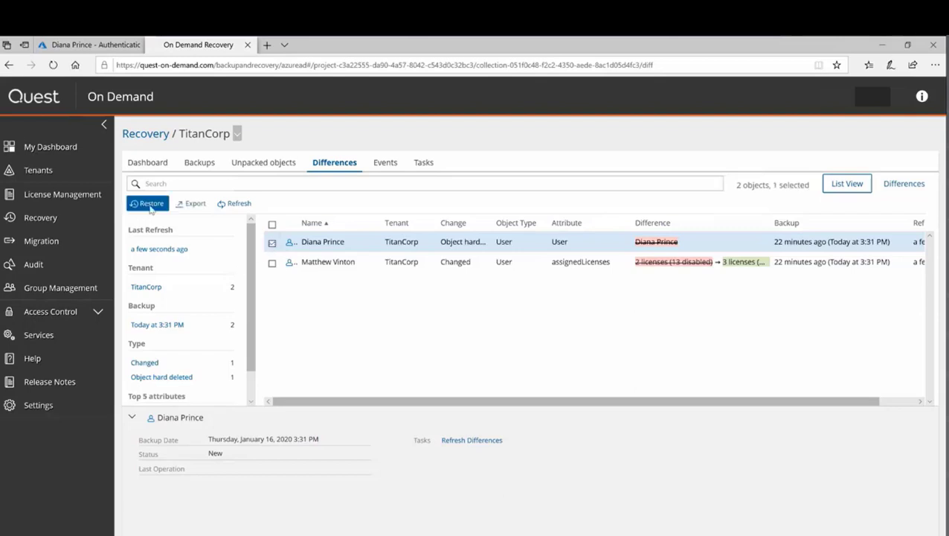
{"action": "left_click", "coordinate": [146, 204]}
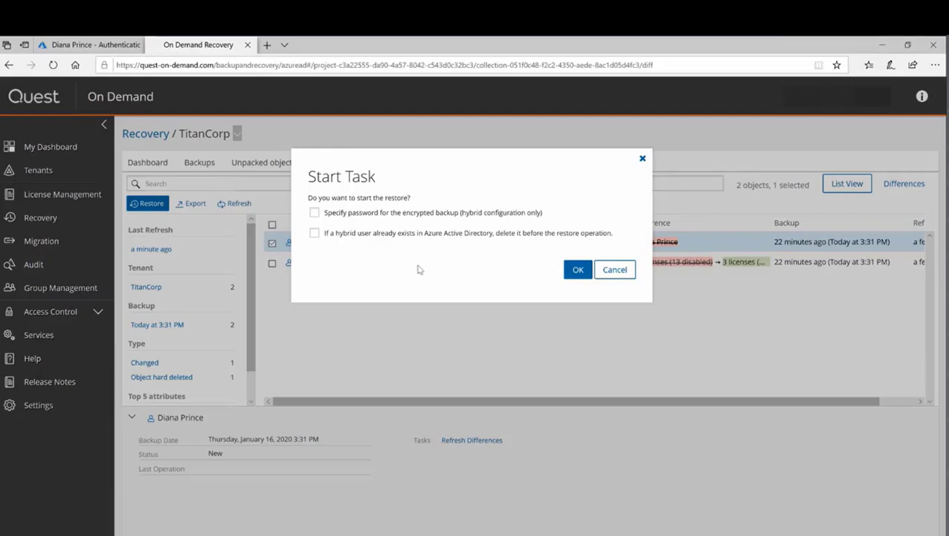
{"action": "left_click", "coordinate": [577, 273]}
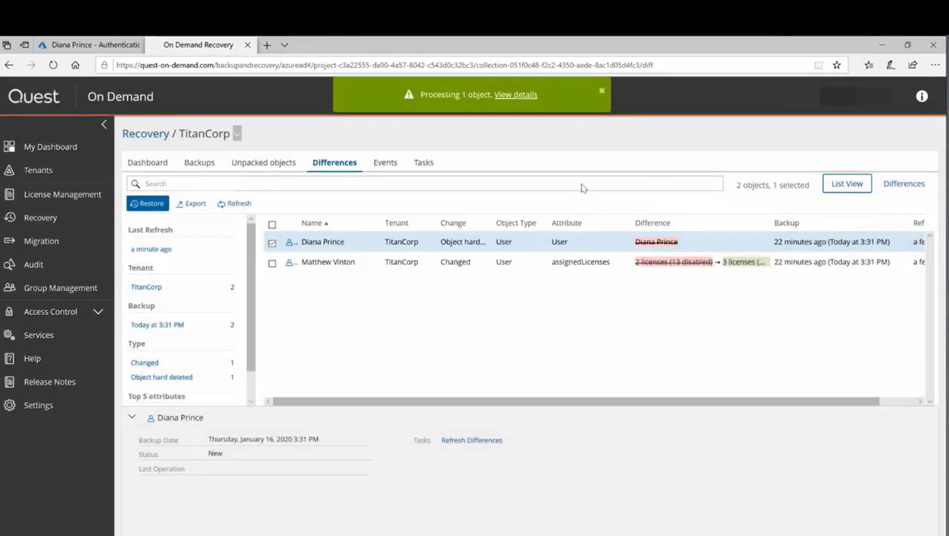
{"action": "left_click", "coordinate": [522, 94]}
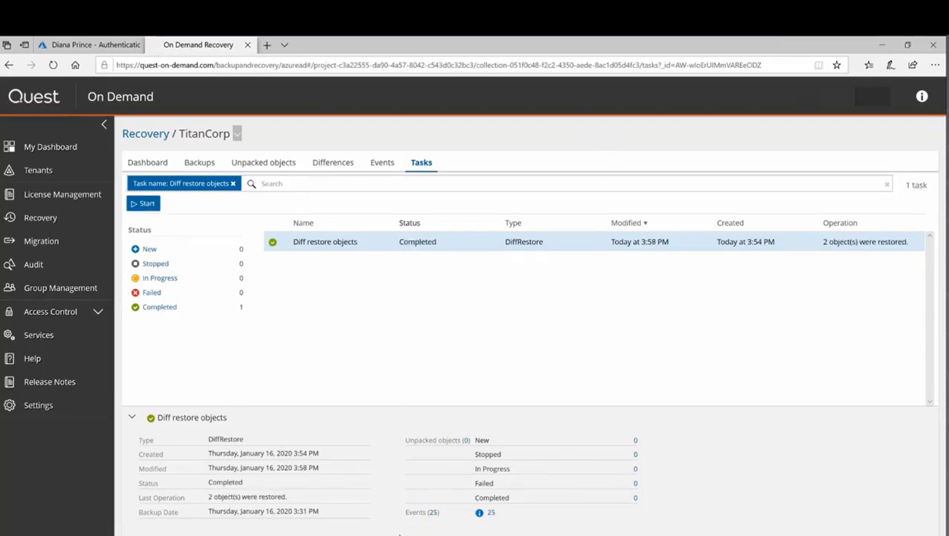
- Show the 25 Diff restore objects events and scroll to the newest, confirming the on-premises user restore finished
{"action": "left_click", "coordinate": [432, 512]}
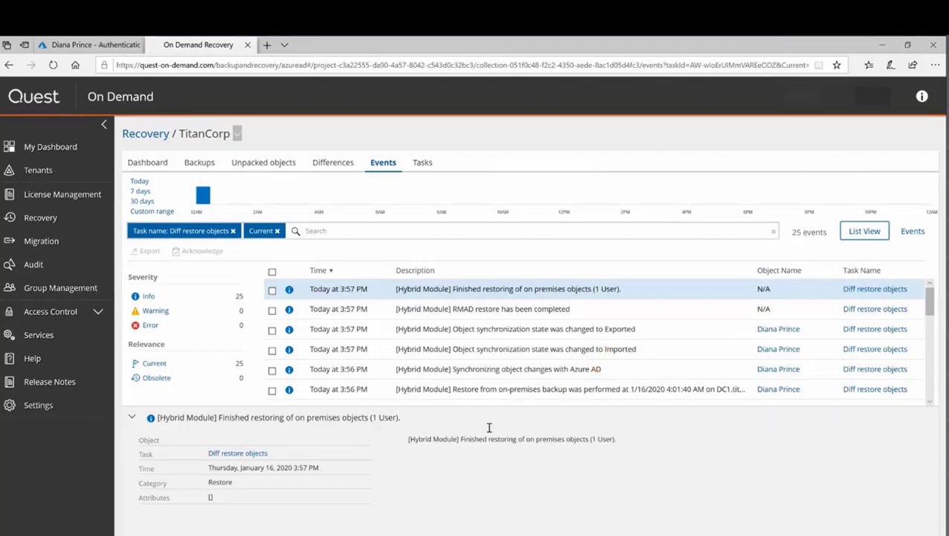
{"action": "left_click", "coordinate": [131, 419]}
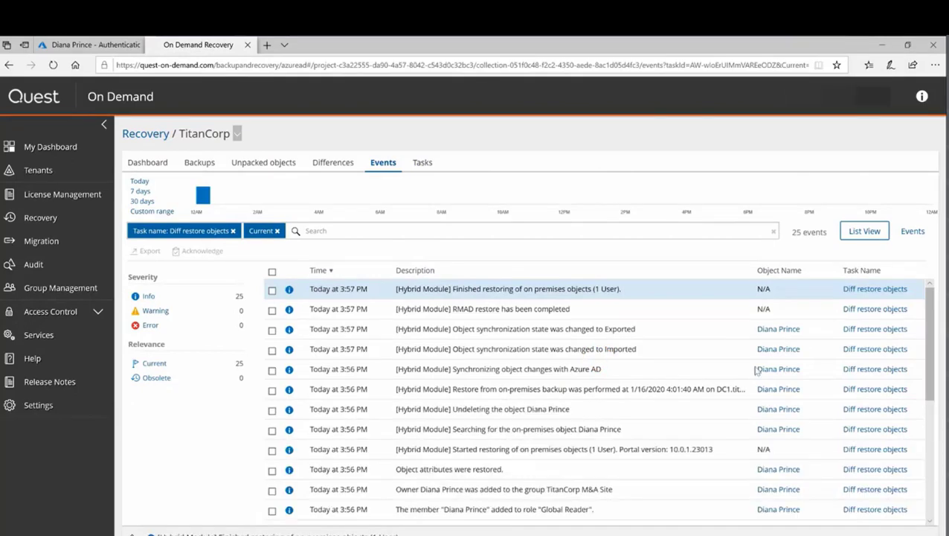
{"action": "scroll", "coordinate": [923, 381], "scroll_direction": "down", "scroll_amount": 5}
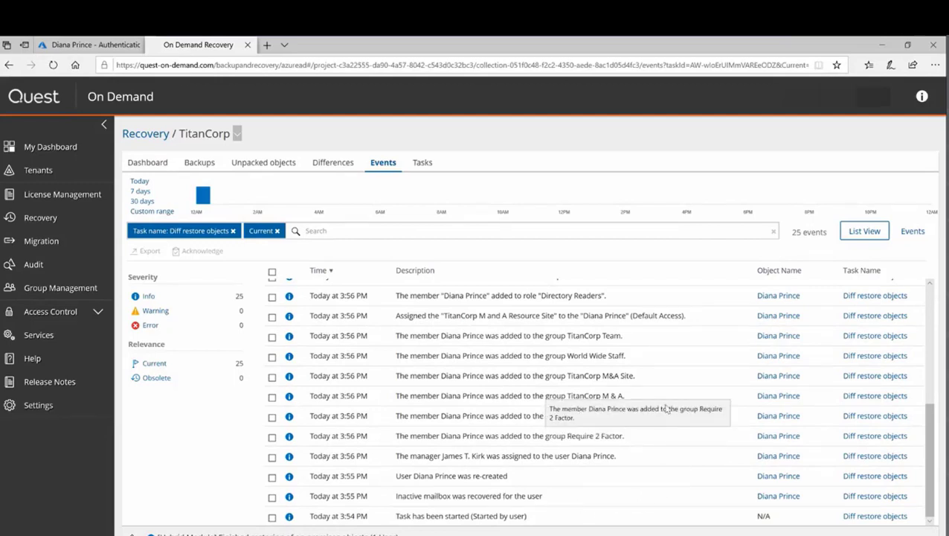
{"action": "scroll", "coordinate": [930, 433], "scroll_direction": "up", "scroll_amount": 2}
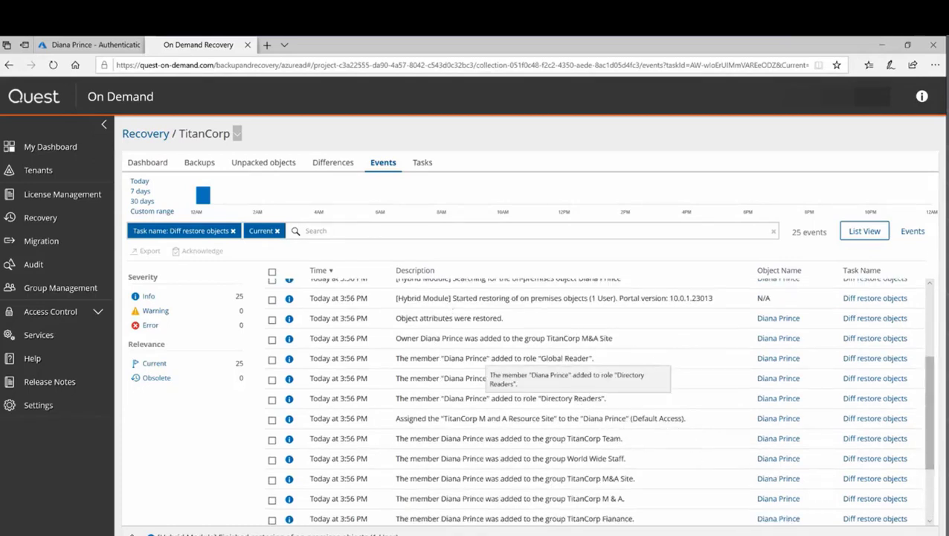
{"action": "scroll", "coordinate": [931, 417], "scroll_direction": "up", "scroll_amount": 1}
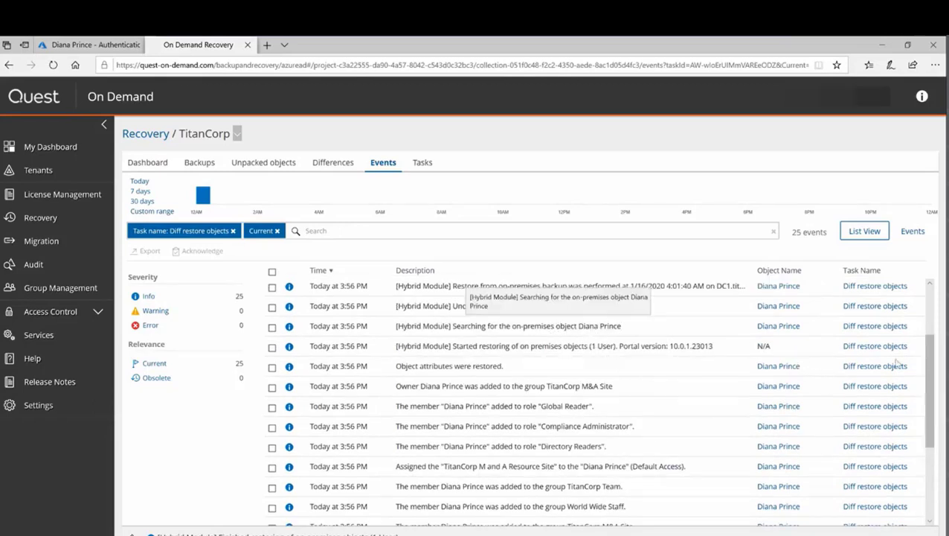
{"action": "left_click_drag", "start_coordinate": [929, 372], "coordinate": [928, 318]}
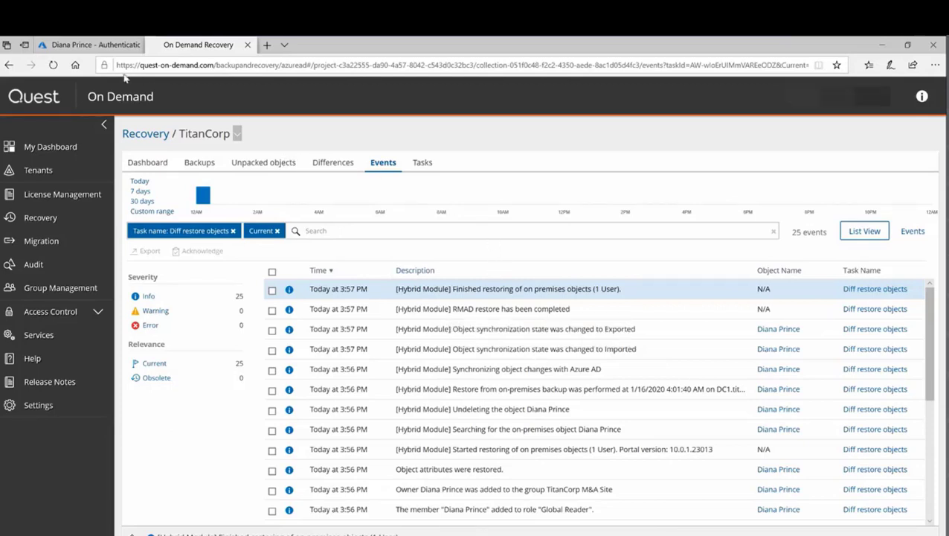
- In Azure, review the restored user's assigned roles, groups, applications, licences and authentication contact info
{"action": "left_click", "coordinate": [87, 46]}
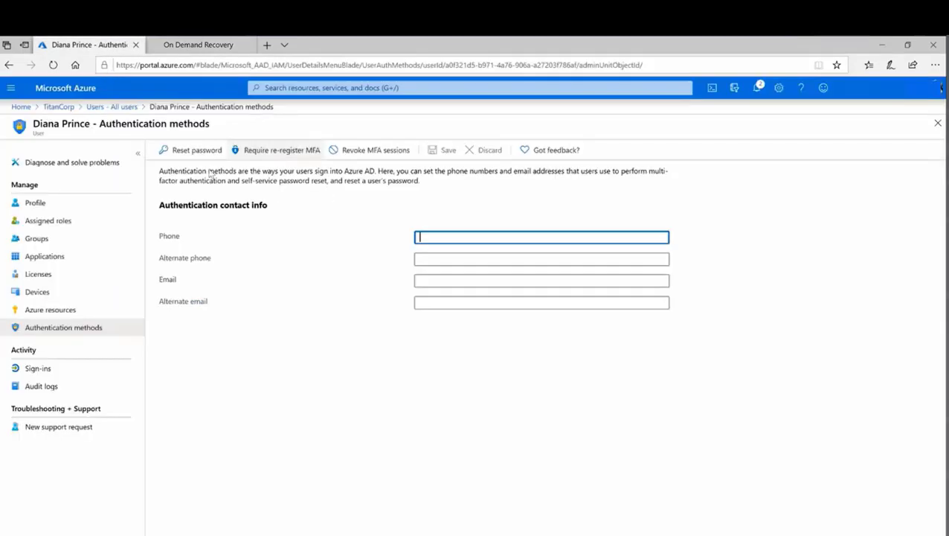
{"action": "left_click", "coordinate": [113, 106]}
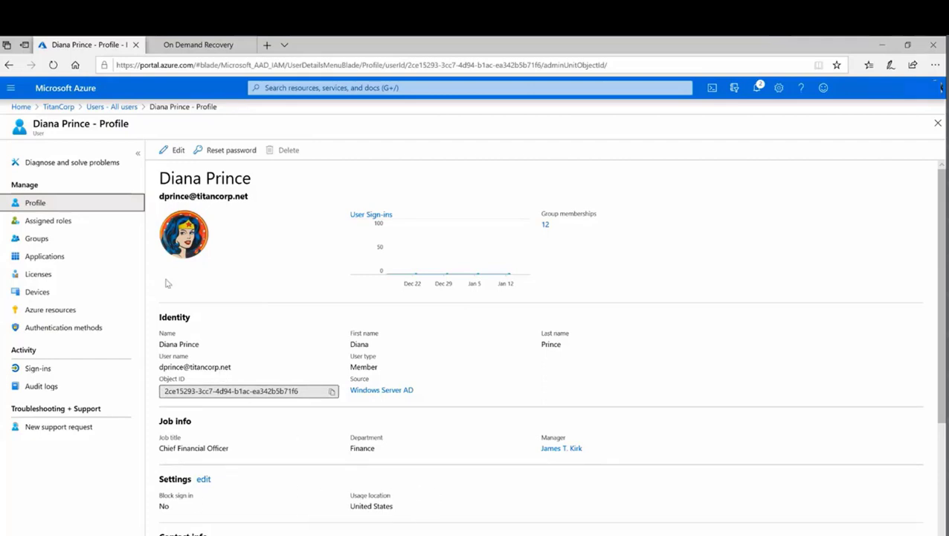
{"action": "left_click", "coordinate": [56, 224]}
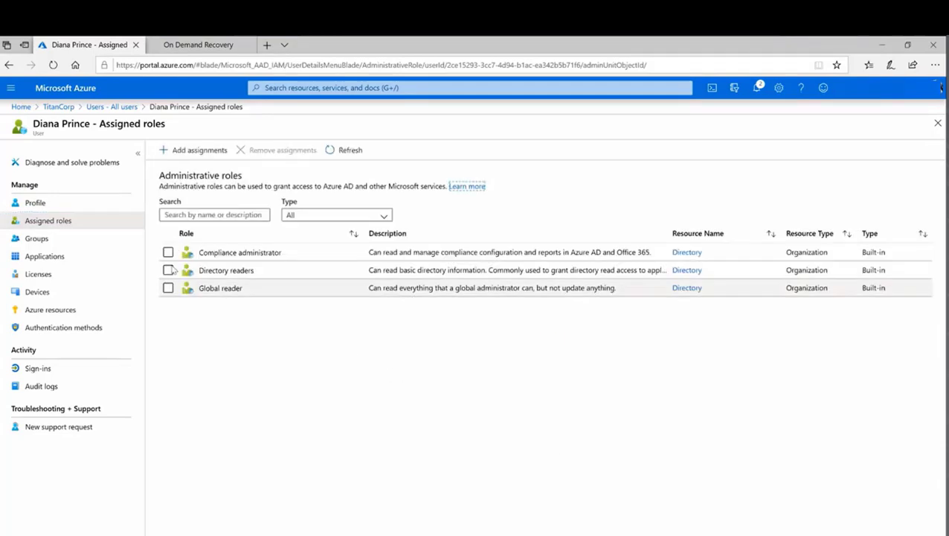
{"action": "left_click", "coordinate": [34, 239]}
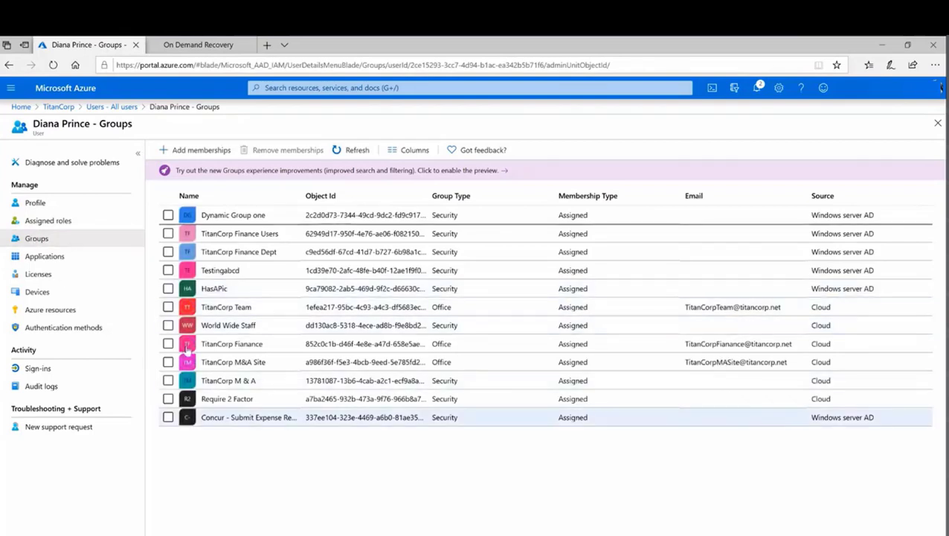
{"action": "left_click", "coordinate": [47, 257]}
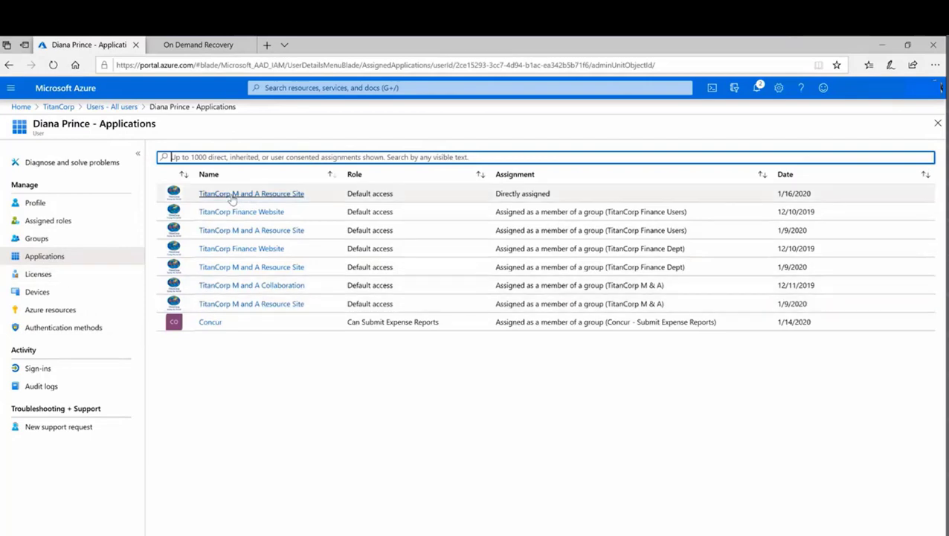
{"action": "left_click", "coordinate": [37, 275]}
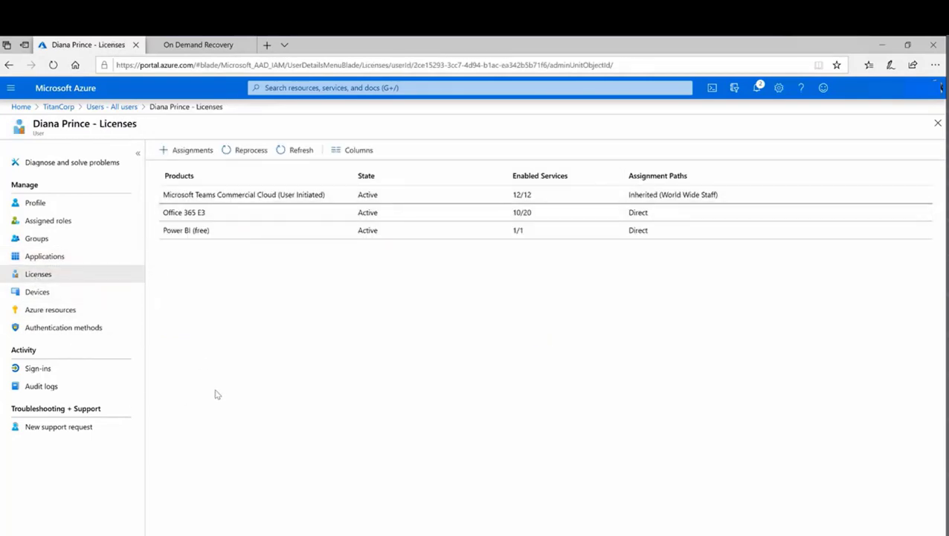
{"action": "left_click", "coordinate": [47, 328]}
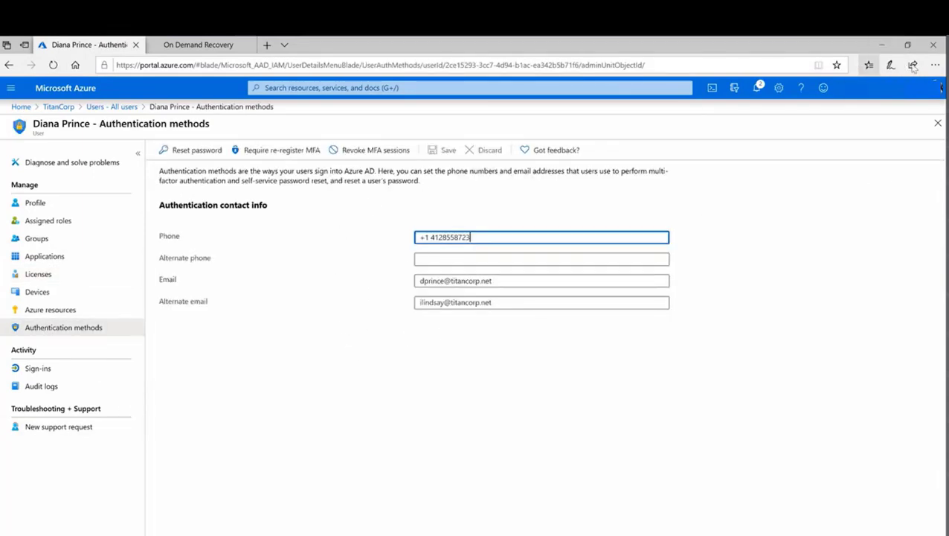
- Load the My Apps portal URL in a new InPrivate Edge window
{"action": "left_click", "coordinate": [935, 65]}
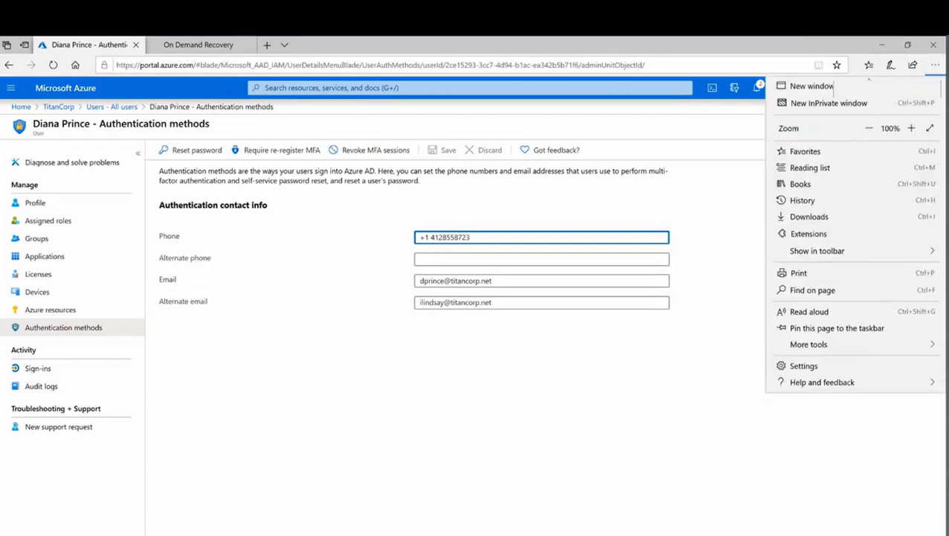
{"action": "left_click", "coordinate": [815, 104]}
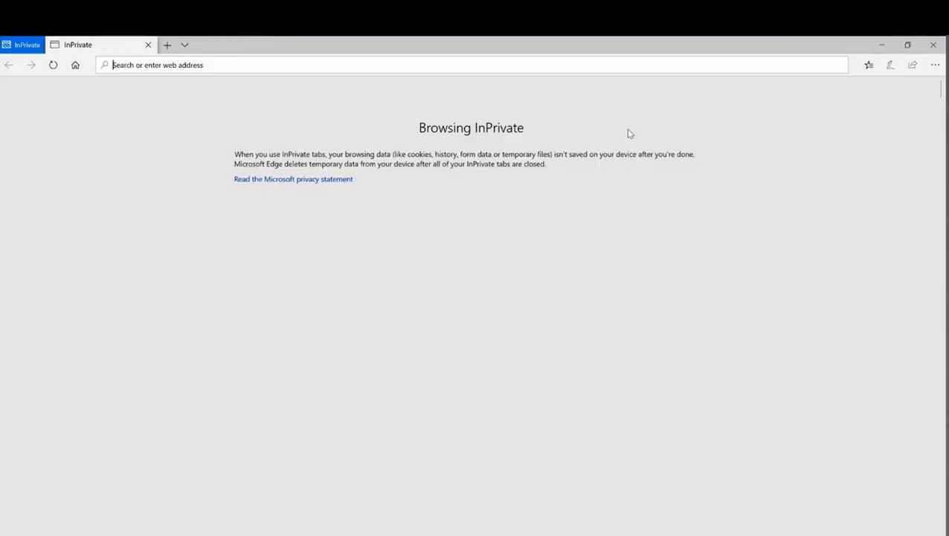
{"action": "type", "text": "https://account.activedirectory.windowsazure.com/r#/applications"}
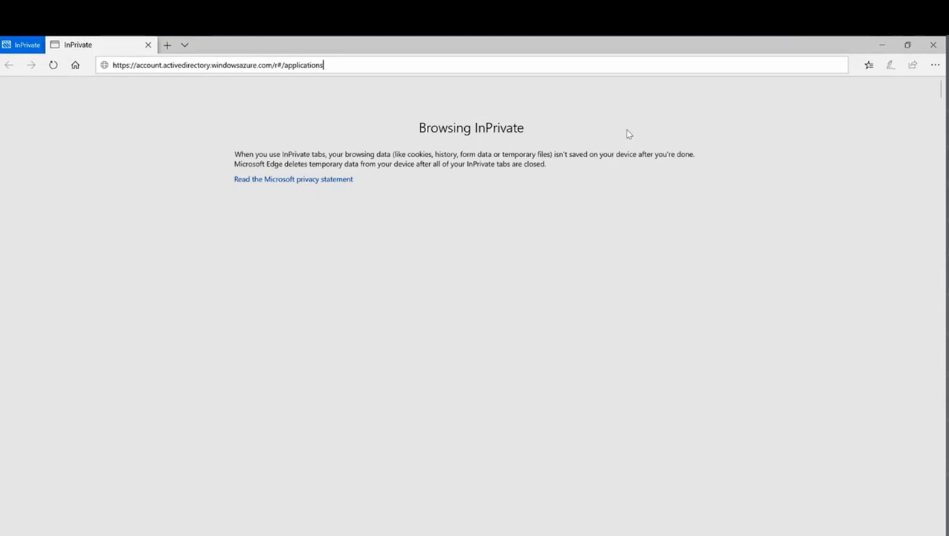
{"action": "key", "text": "Return"}
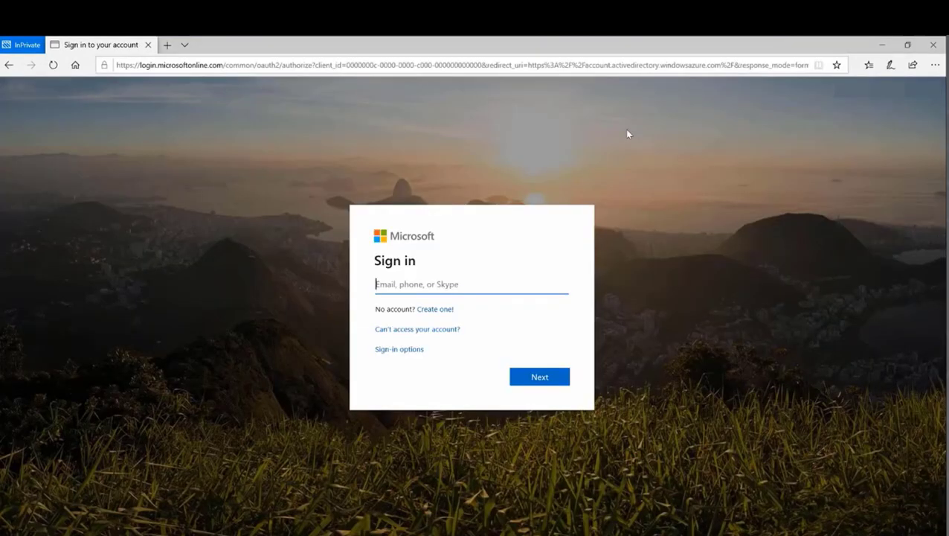
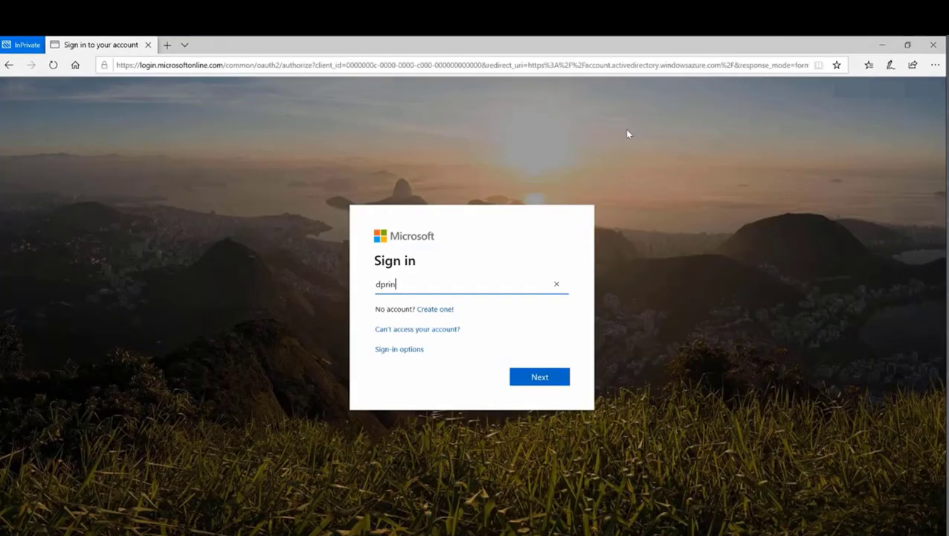
- Sign in as the restored user with their e-mail, password and SMS verification code, declining to stay signed in
{"action": "key", "text": "Return"}
{"action": "type", "text": "••"}
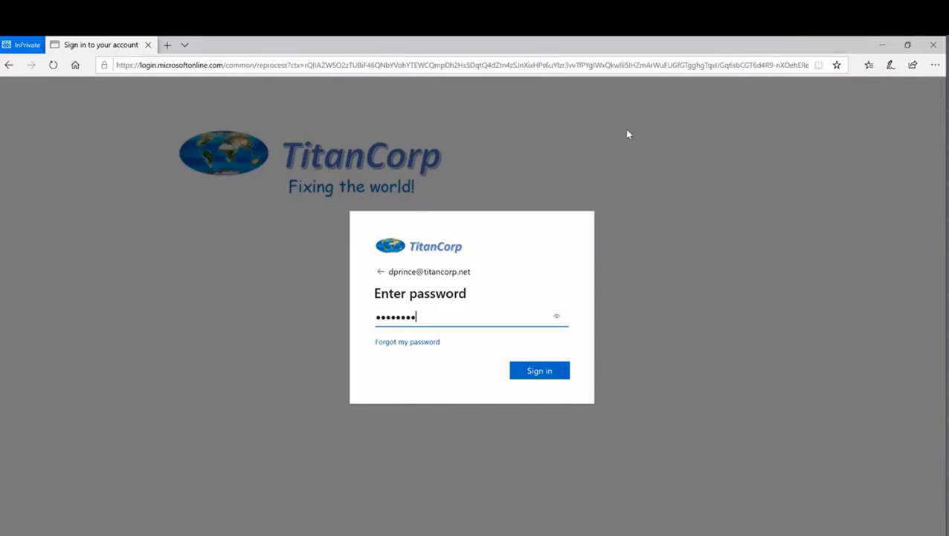
{"action": "key", "text": "Return"}
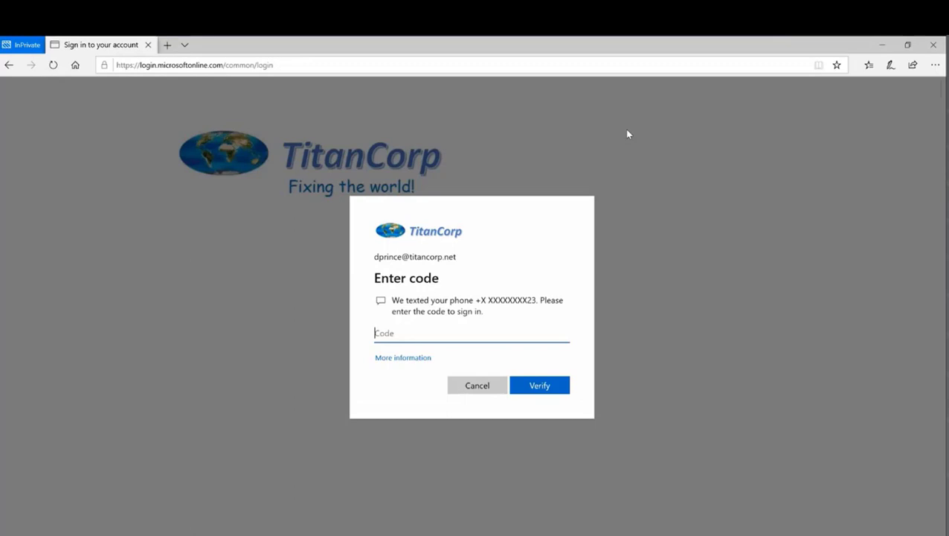
{"action": "type", "text": "09"}
{"action": "left_click", "coordinate": [540, 385]}
{"action": "left_click", "coordinate": [472, 376]}
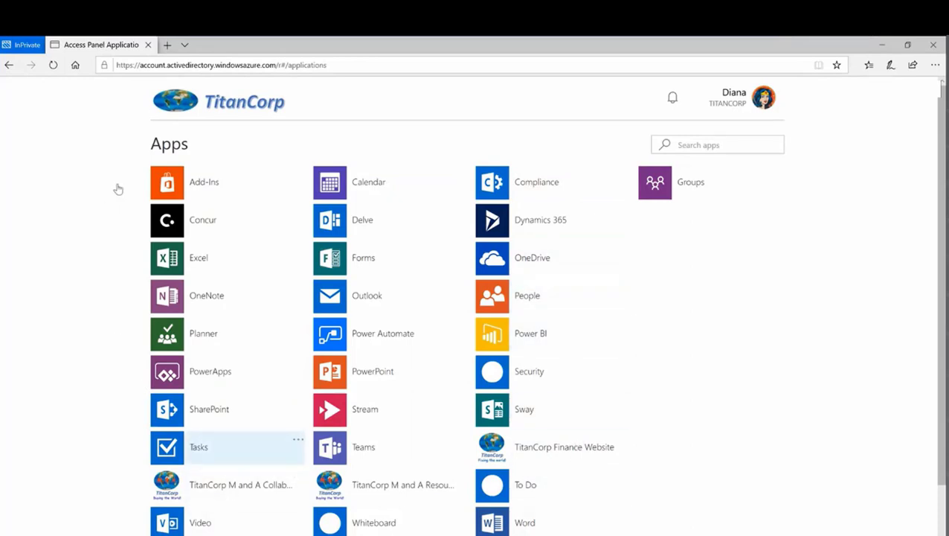
- Open the user's Outlook inbox from My Apps, saving the time zone, then close the InPrivate window
{"action": "left_click", "coordinate": [366, 294]}
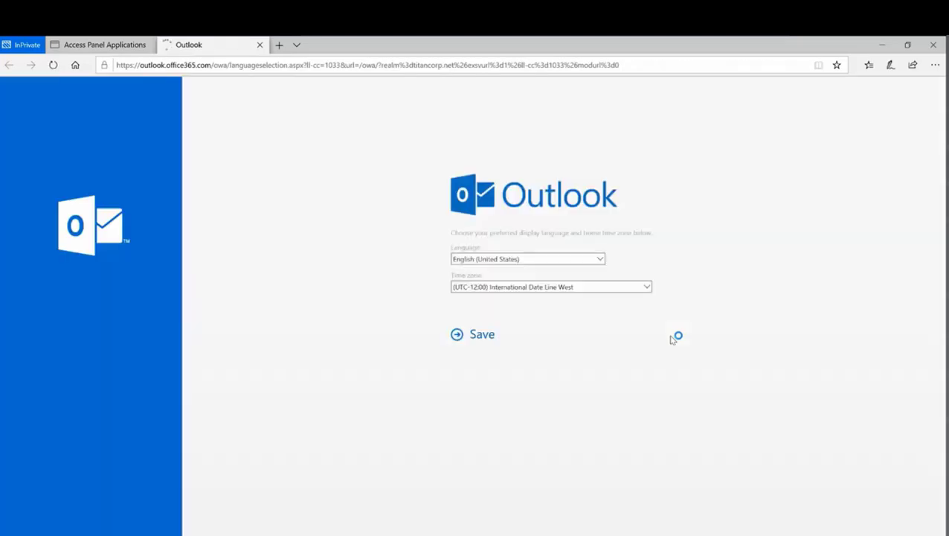
{"action": "left_click", "coordinate": [483, 335]}
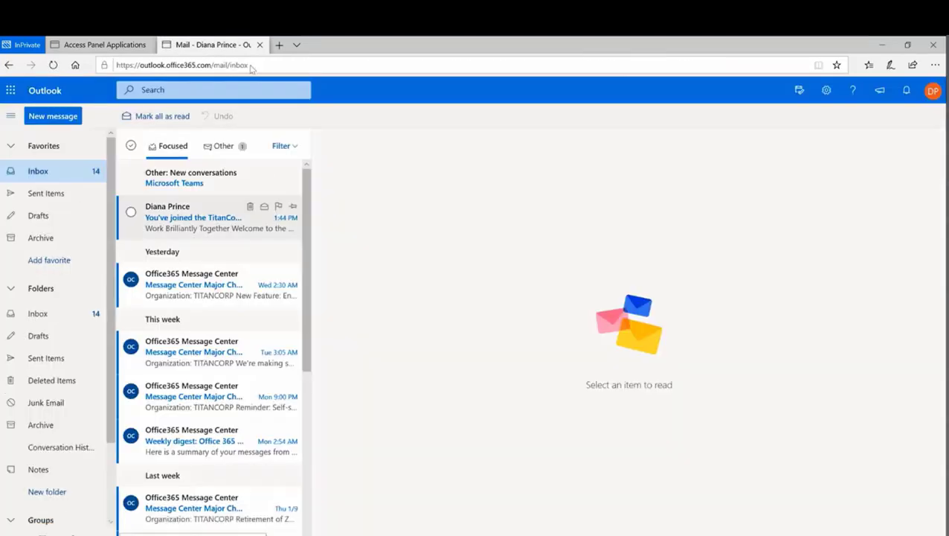
{"action": "left_click", "coordinate": [260, 45]}
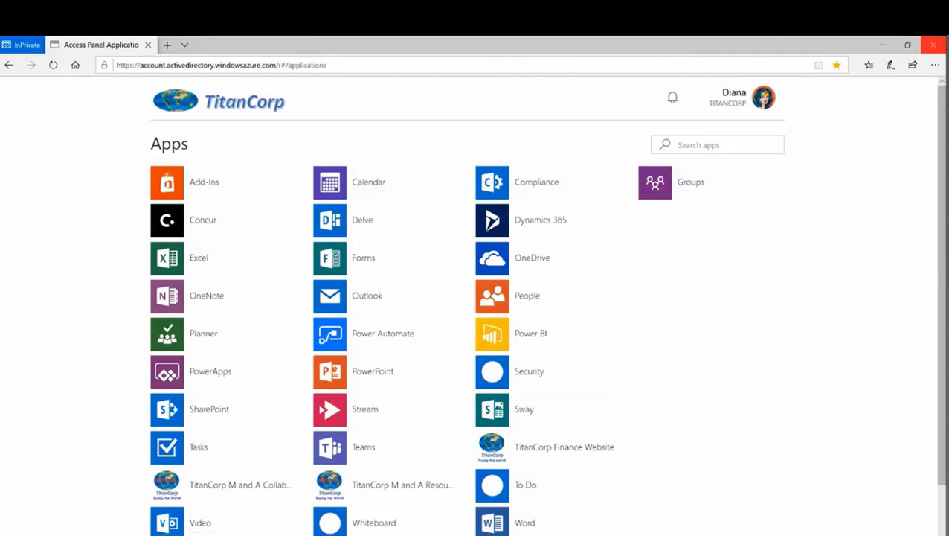
{"action": "left_click", "coordinate": [933, 44]}
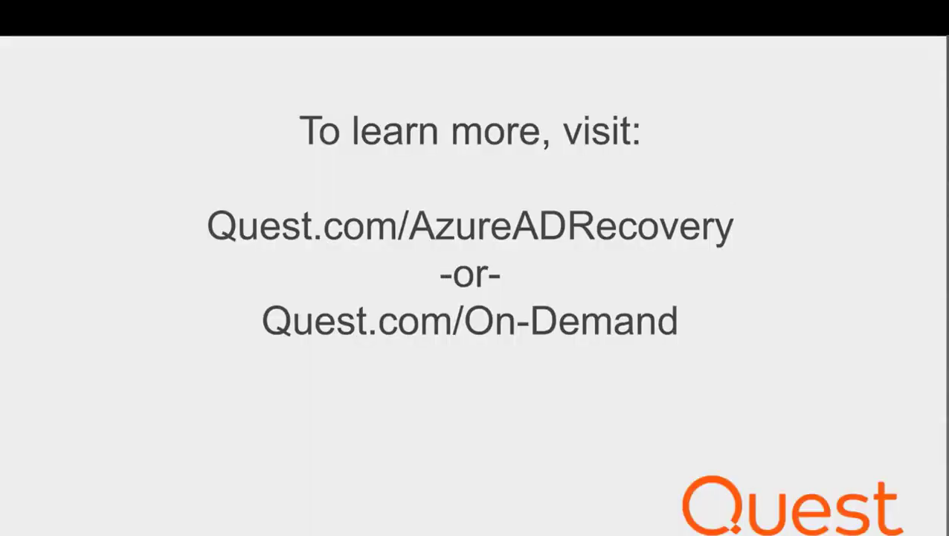